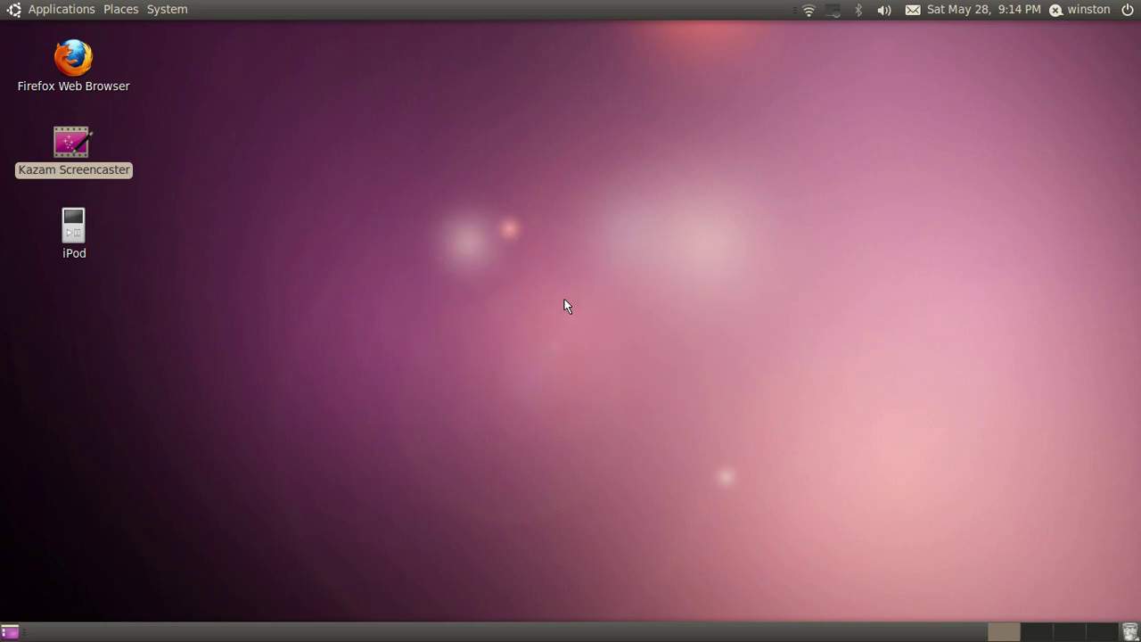
Look over the installed application categories and launch the OpenOffice.org Word Processor.
{"action": "left_click", "coordinate": [565, 300]}
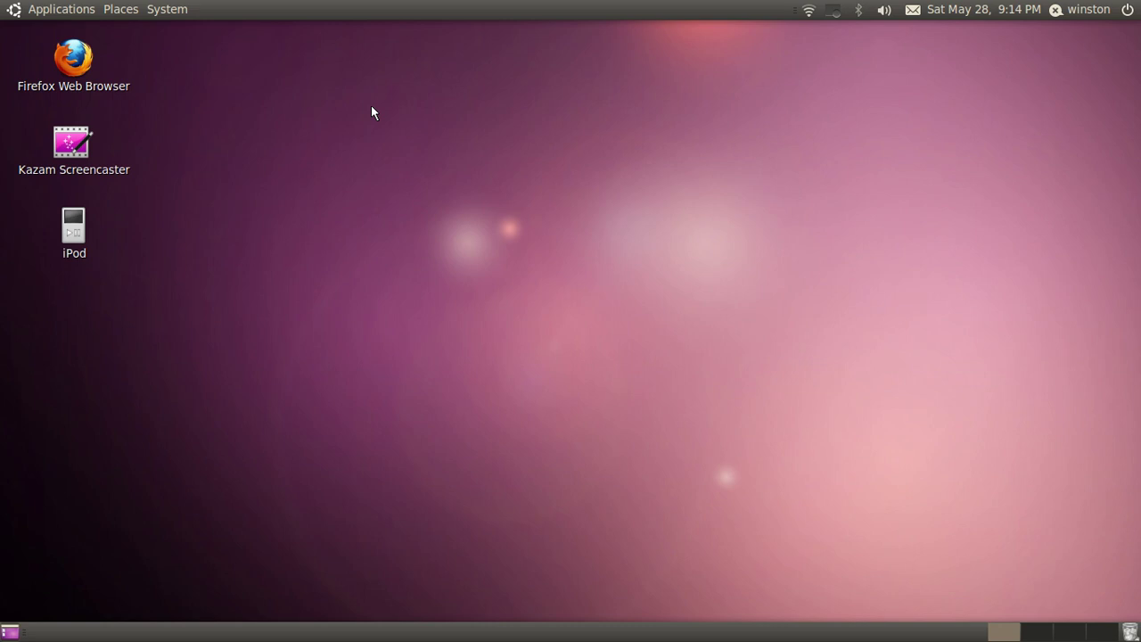
{"action": "left_click", "coordinate": [43, 7]}
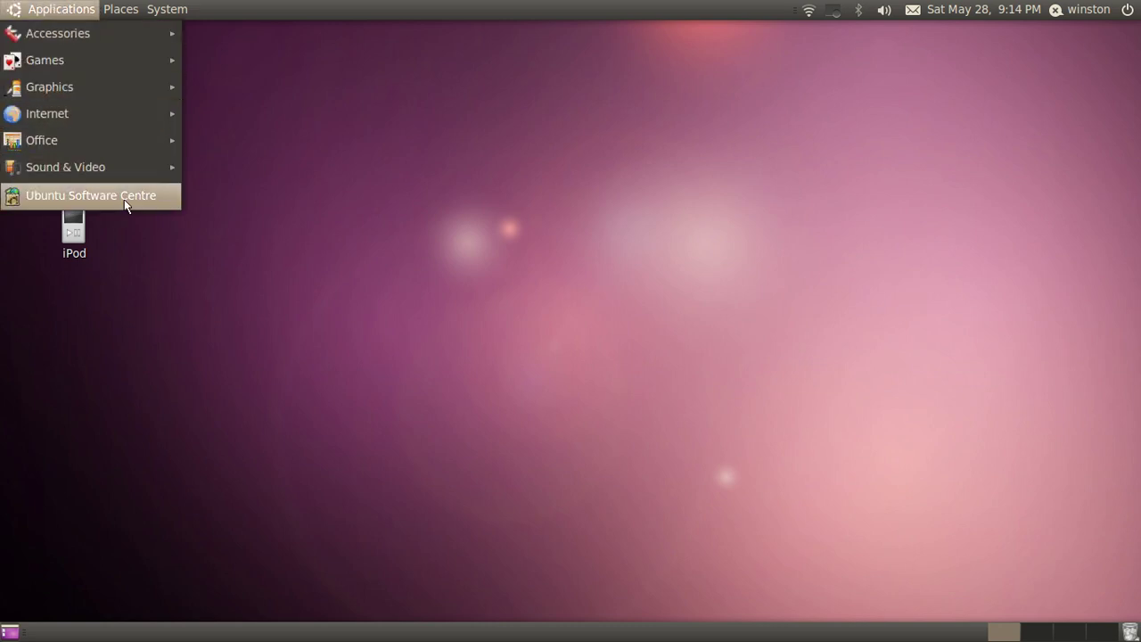
{"action": "mouse_move", "coordinate": [89, 45]}
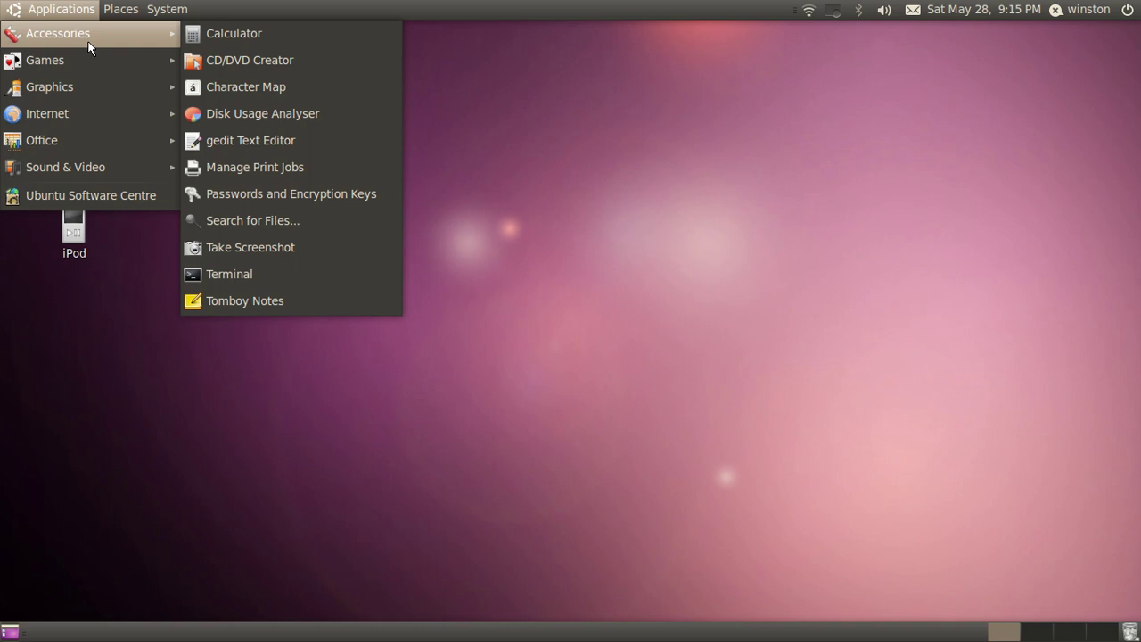
{"action": "mouse_move", "coordinate": [62, 171]}
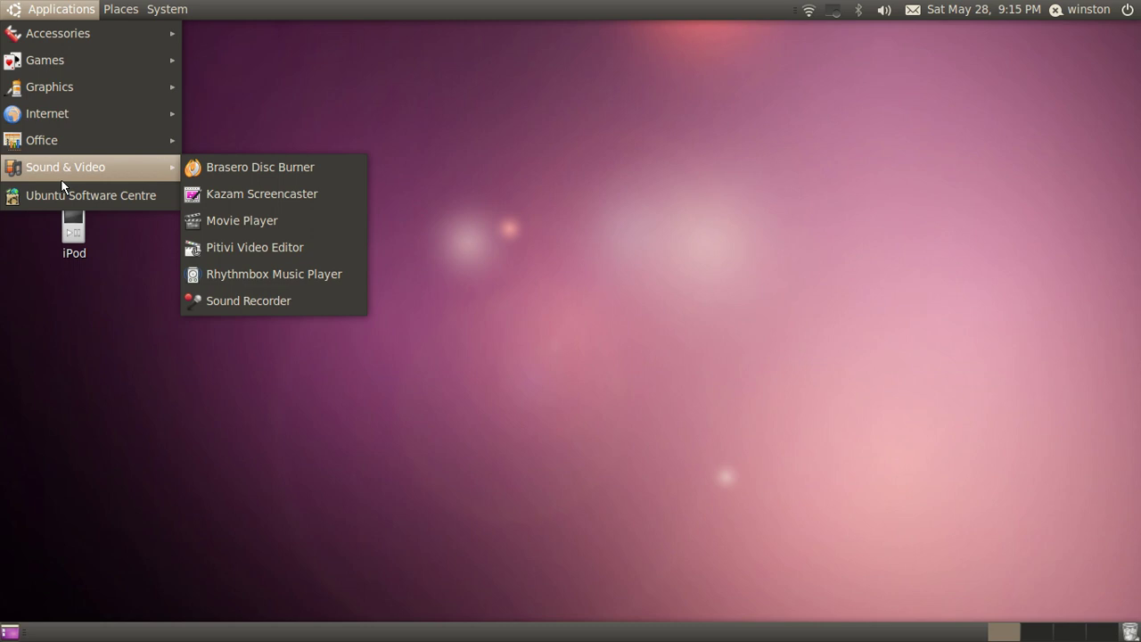
{"action": "mouse_move", "coordinate": [105, 145]}
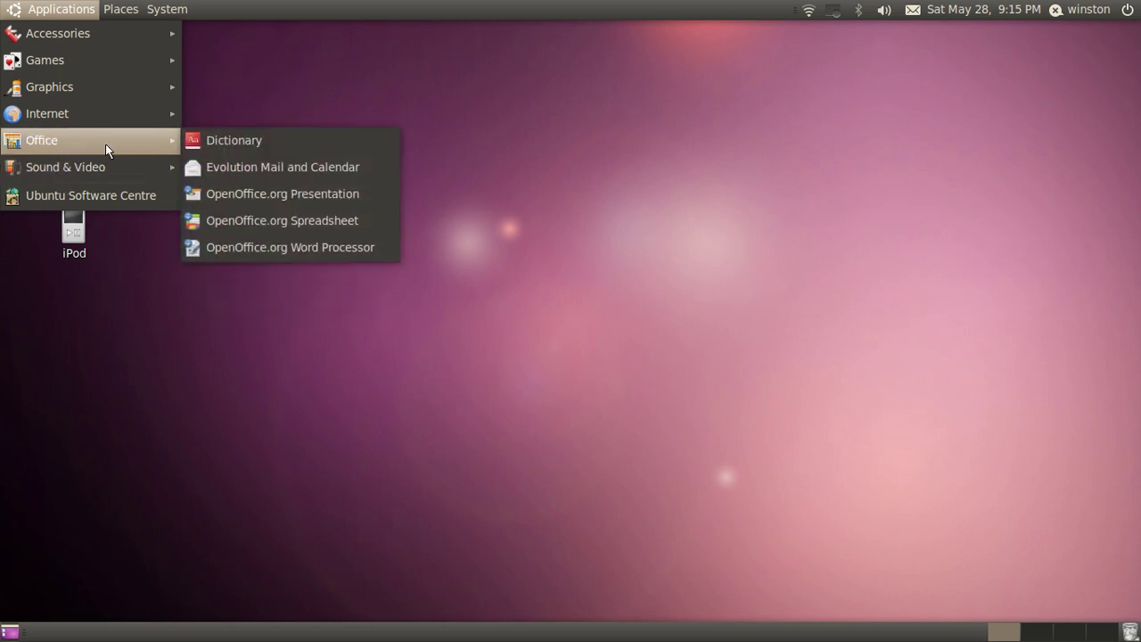
{"action": "left_click", "coordinate": [278, 250]}
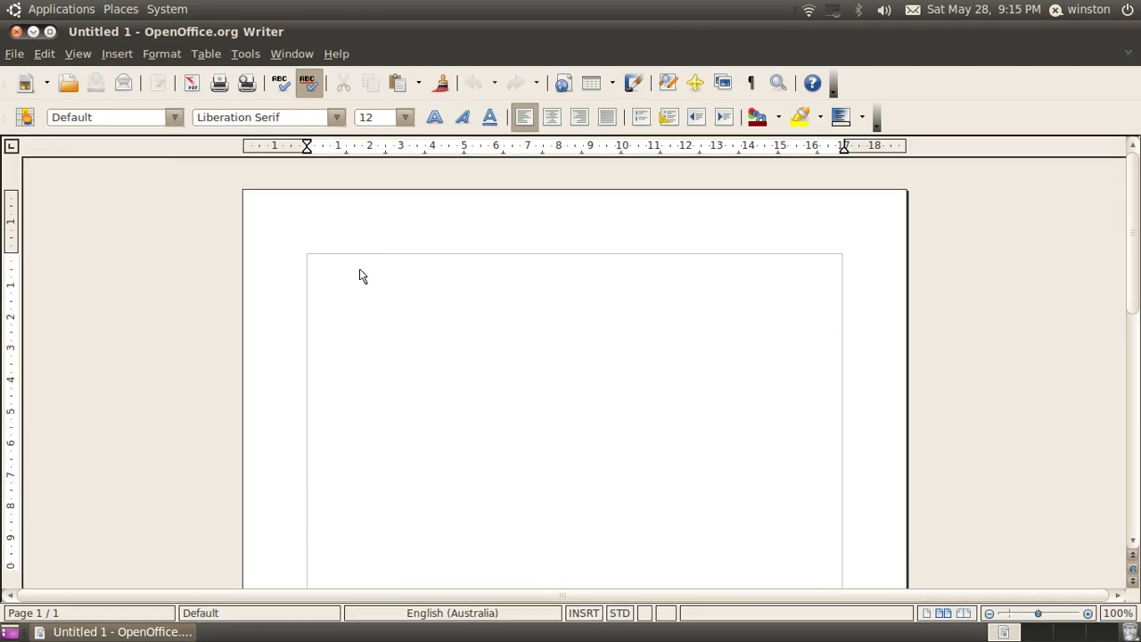
Enter "Www" in the blank document and close it, discarding the changes.
{"action": "type", "text": "Www"}
{"action": "left_click", "coordinate": [13, 34]}
{"action": "left_click", "coordinate": [61, 9]}
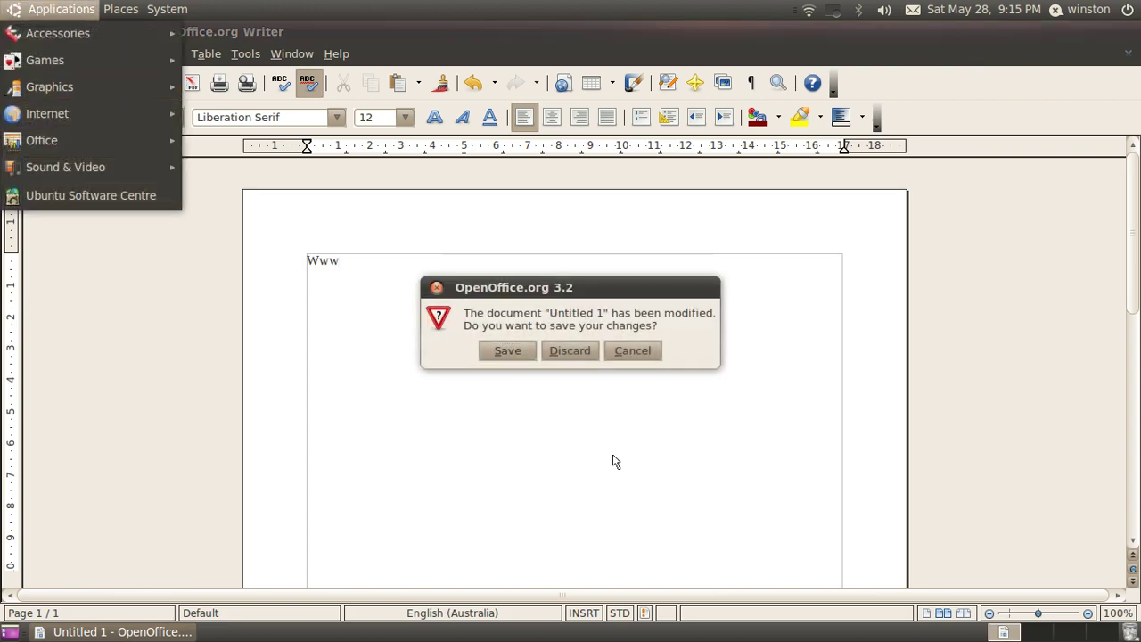
{"action": "left_click", "coordinate": [569, 349]}
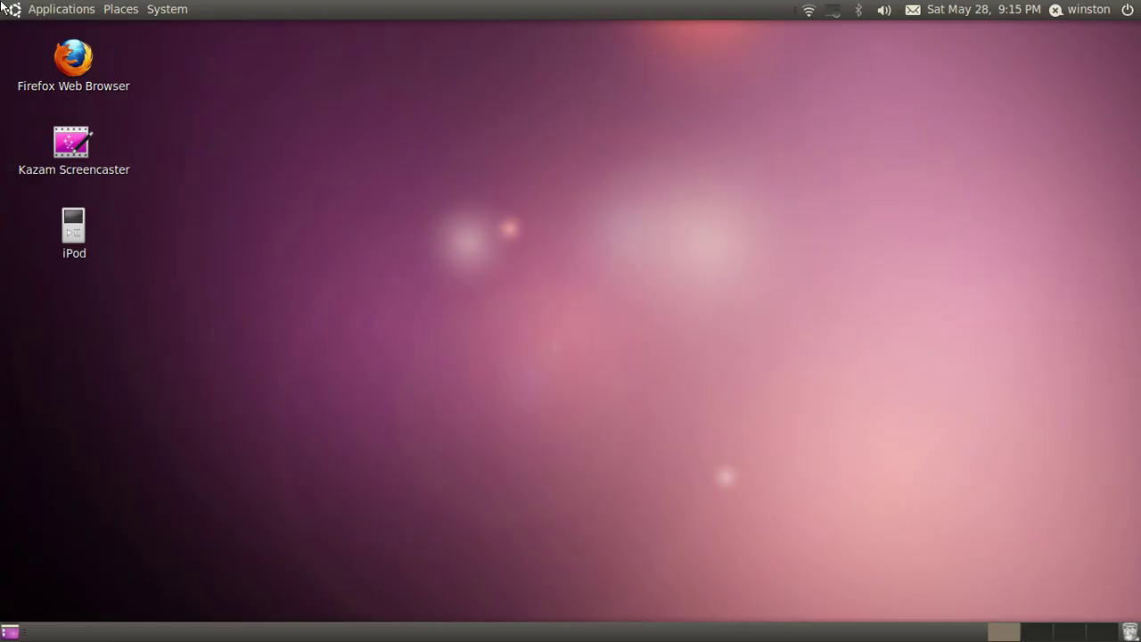
Launch the gedit Text Editor briefly and close its blank document.
{"action": "left_click", "coordinate": [58, 9]}
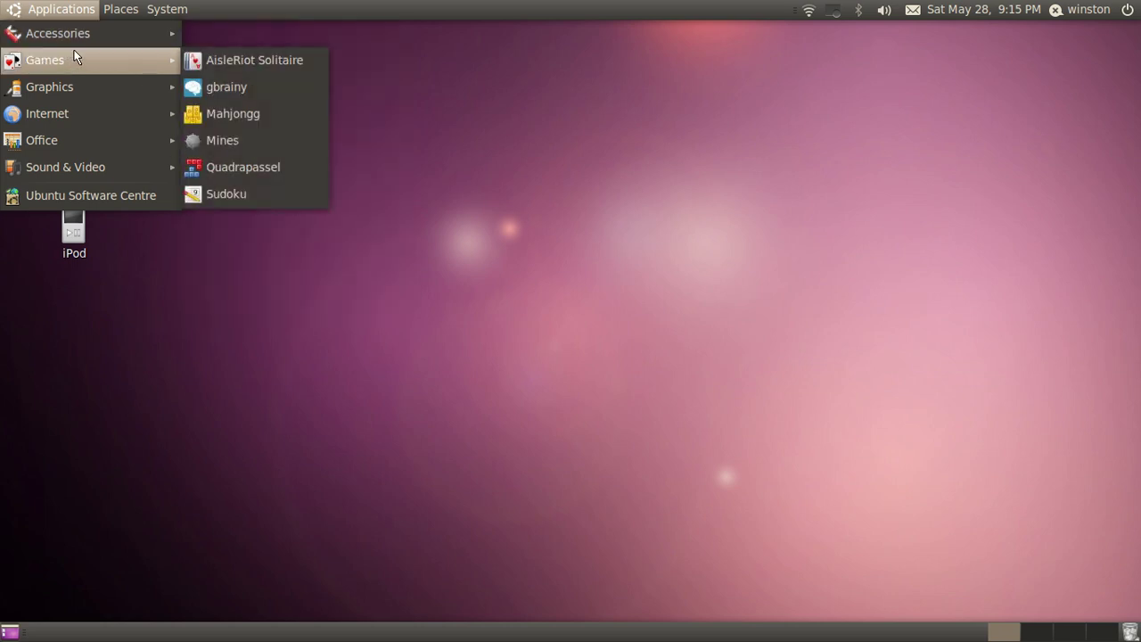
{"action": "left_click", "coordinate": [255, 140]}
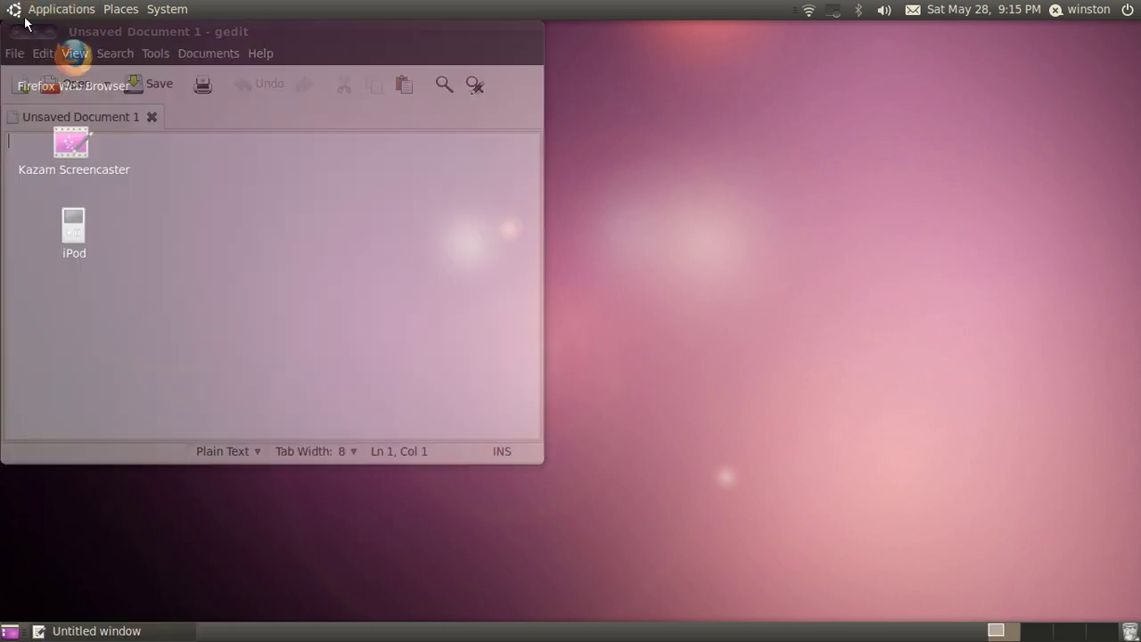
Open the Ubuntu Software Centre and look through the applications in the Office department.
{"action": "left_click", "coordinate": [27, 11]}
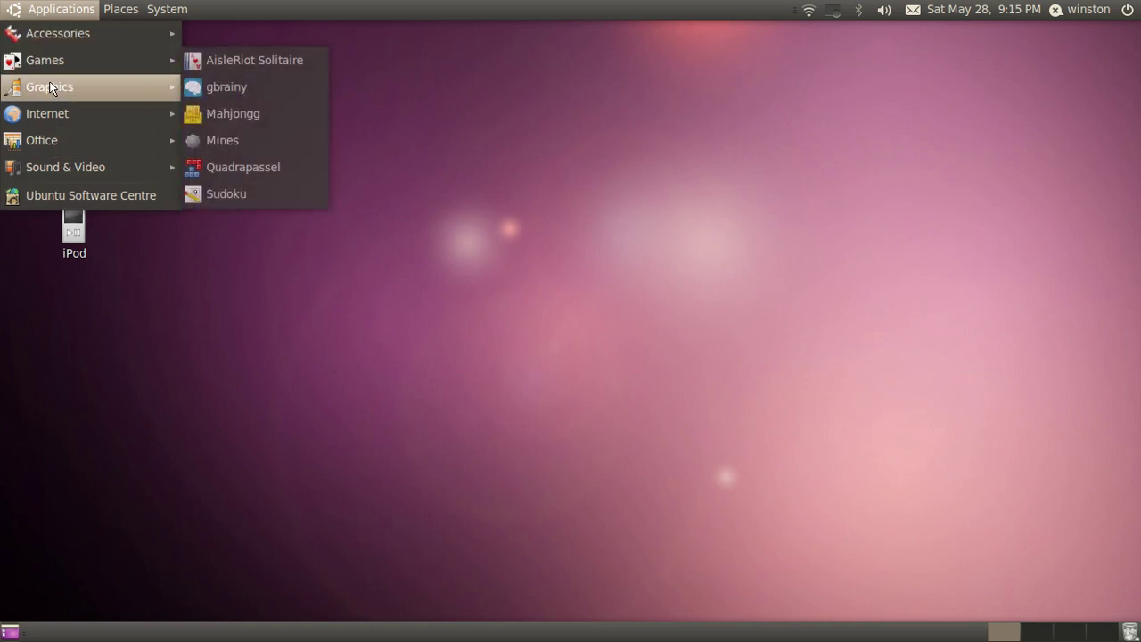
{"action": "mouse_move", "coordinate": [70, 117]}
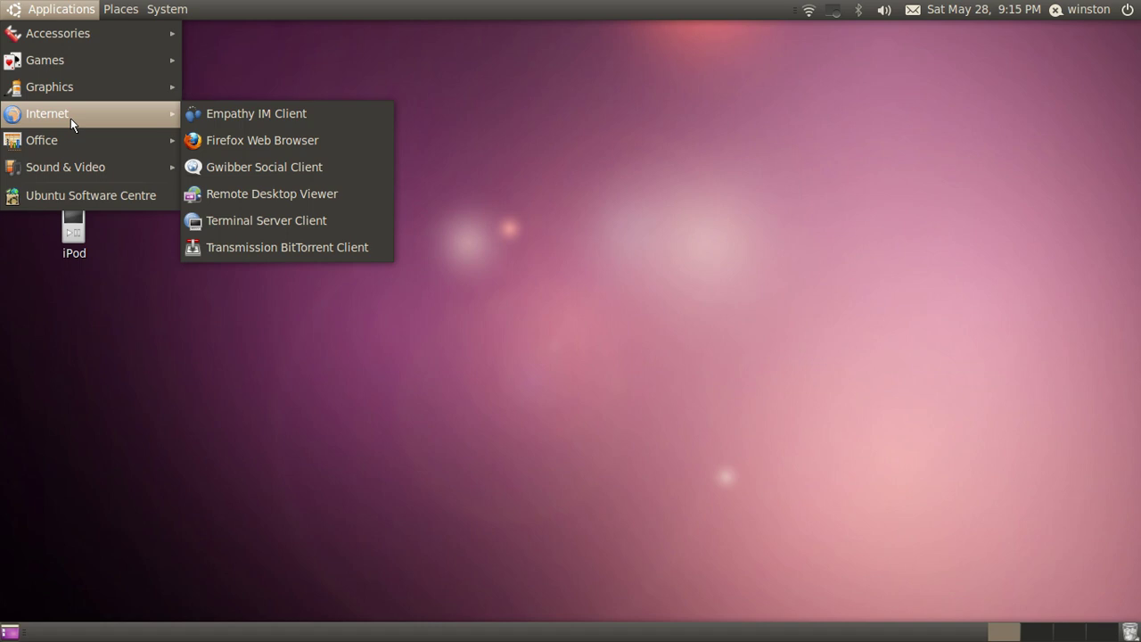
{"action": "left_click", "coordinate": [81, 194]}
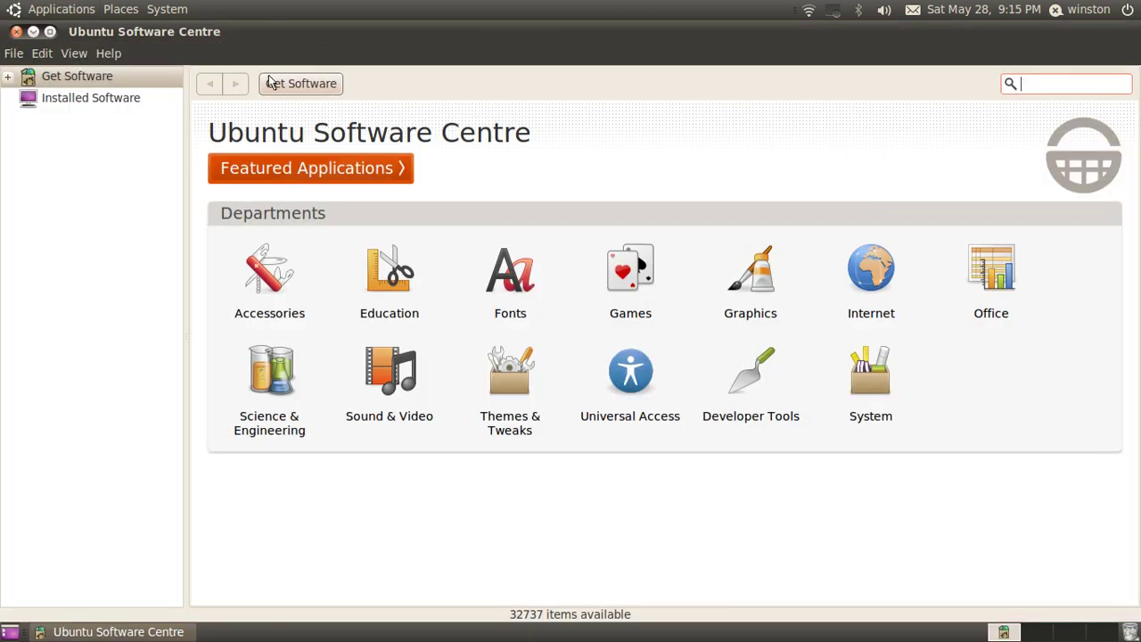
{"action": "left_click", "coordinate": [1009, 272]}
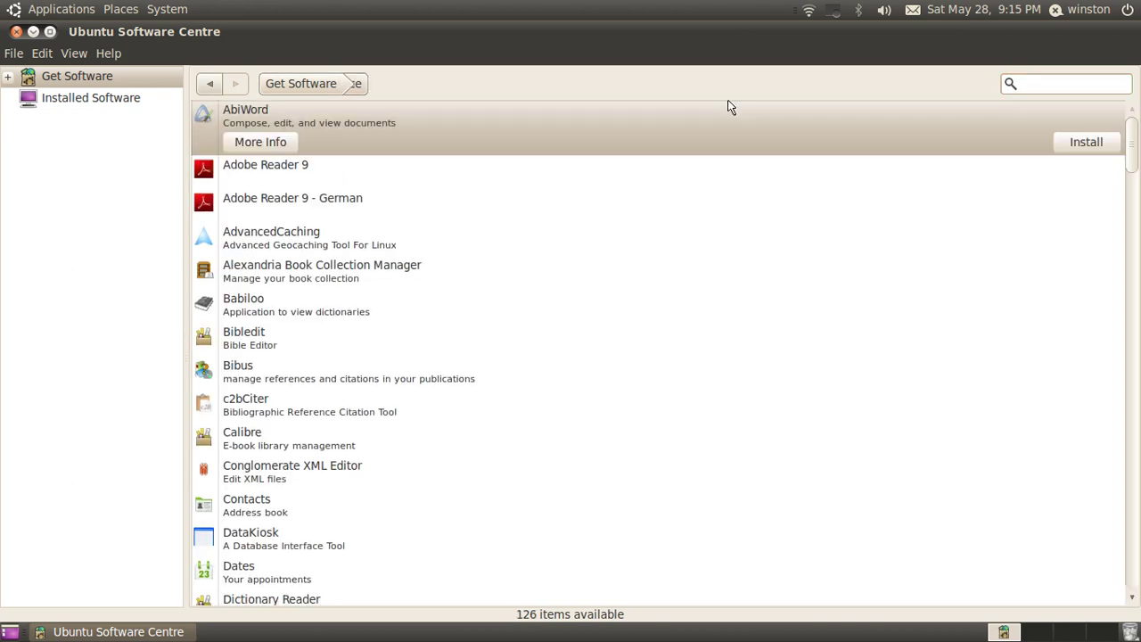
{"action": "left_click", "coordinate": [339, 173]}
{"action": "left_click", "coordinate": [390, 207]}
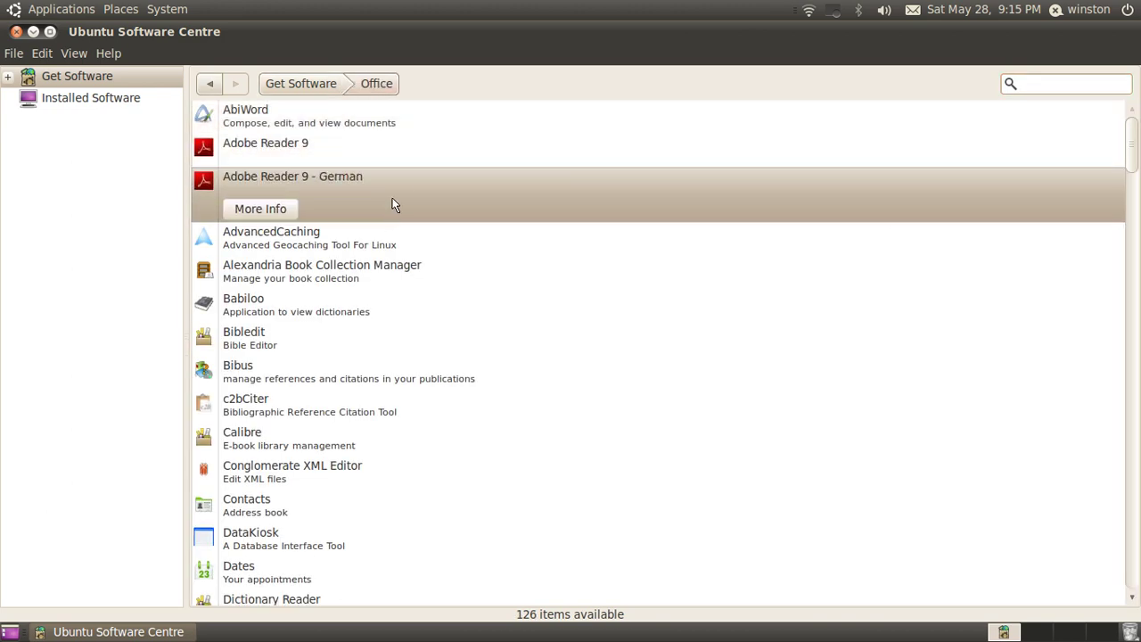
{"action": "left_click", "coordinate": [398, 157]}
{"action": "scroll", "coordinate": [399, 157], "scroll_direction": "down", "scroll_amount": 15}
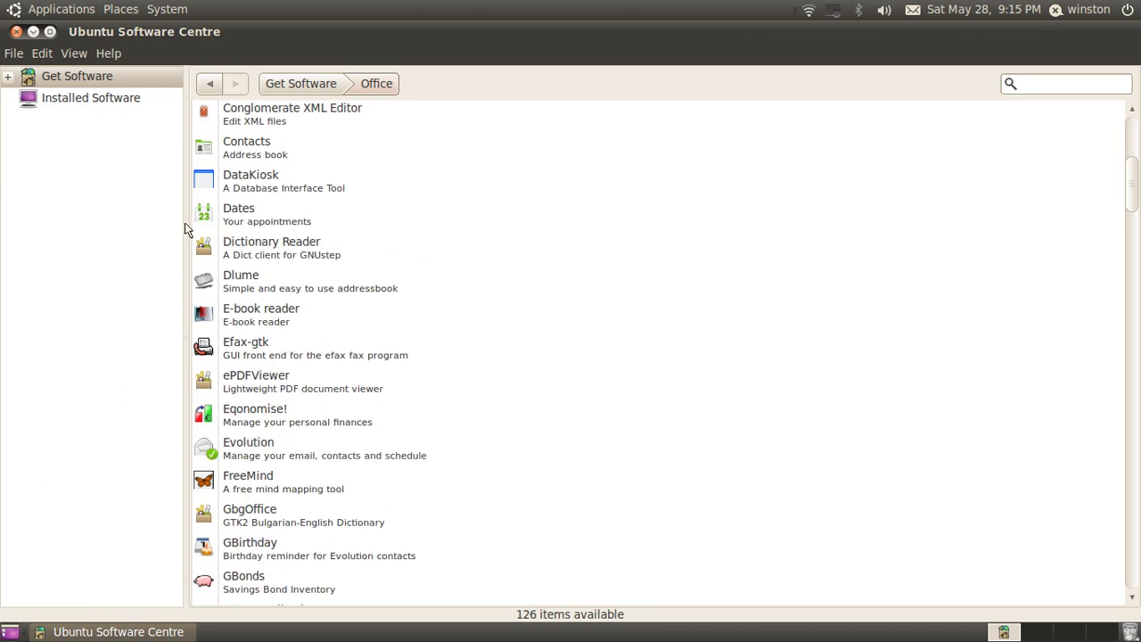
Return to the software departments and browse the Arcade section of Games to the end of its list.
{"action": "left_click", "coordinate": [330, 87]}
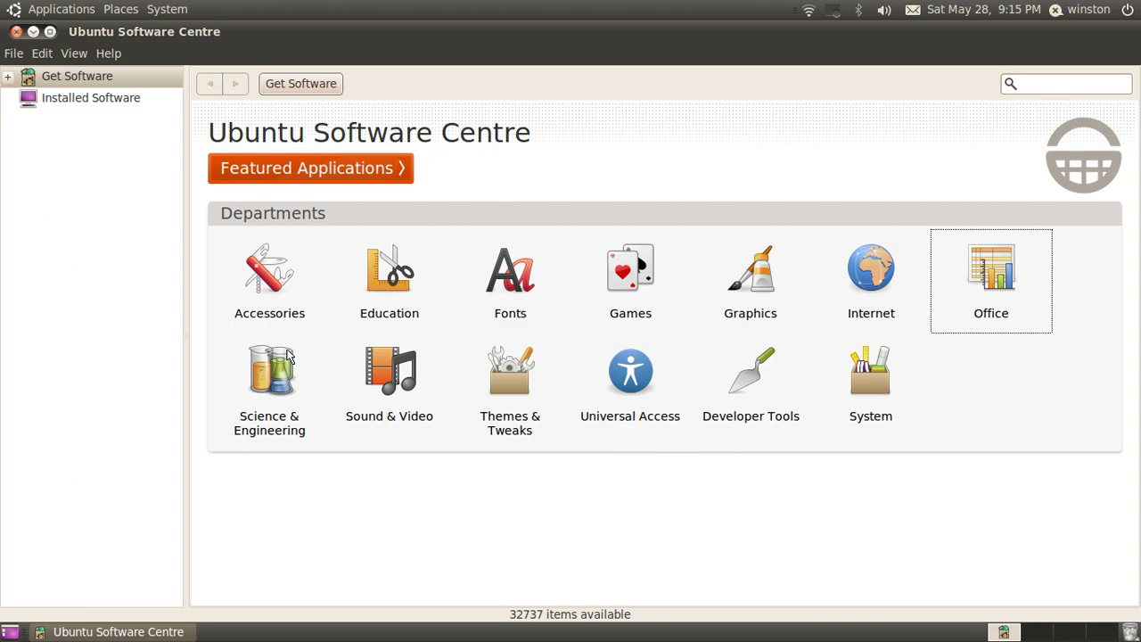
{"action": "left_click", "coordinate": [639, 264]}
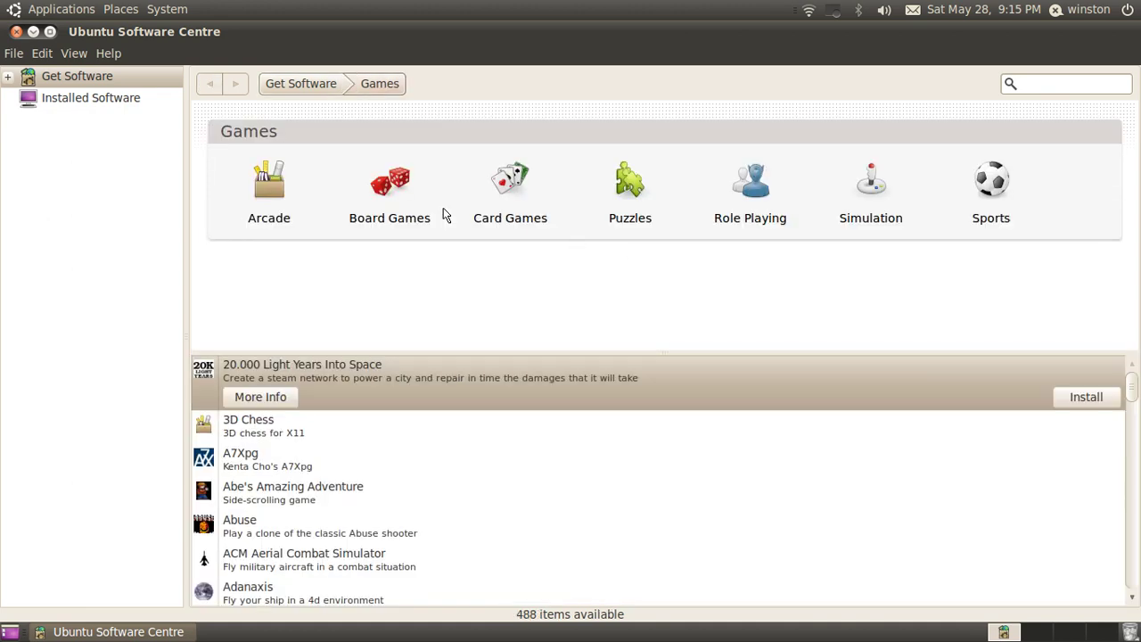
{"action": "left_click", "coordinate": [280, 186]}
{"action": "scroll", "coordinate": [374, 231], "scroll_direction": "down", "scroll_amount": 15}
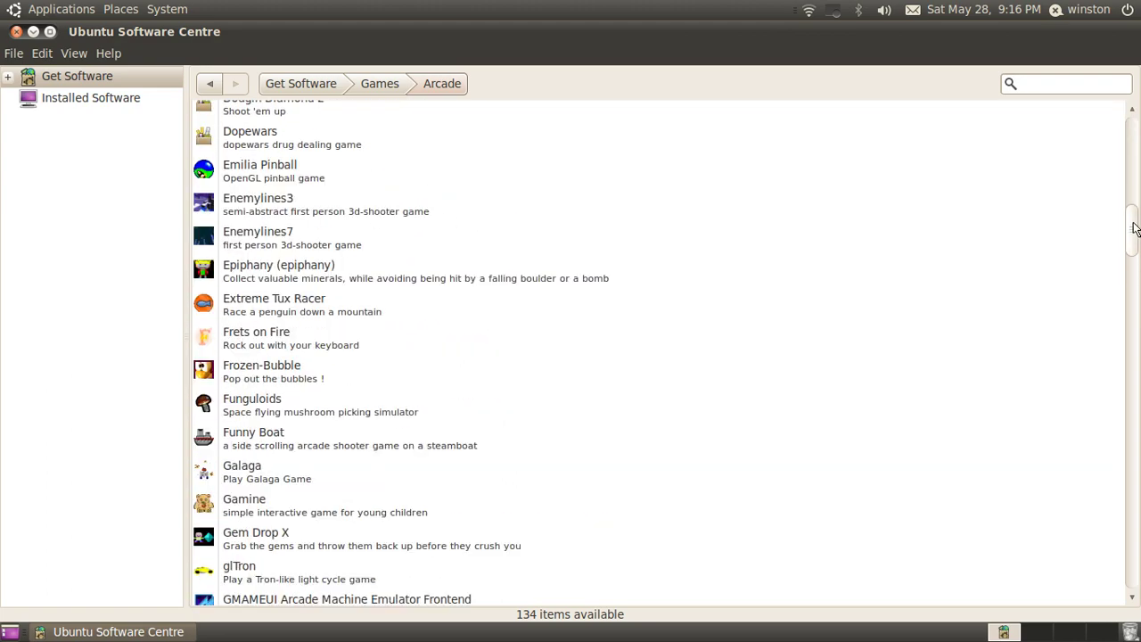
{"action": "left_click_drag", "start_coordinate": [1131, 223], "coordinate": [1129, 540]}
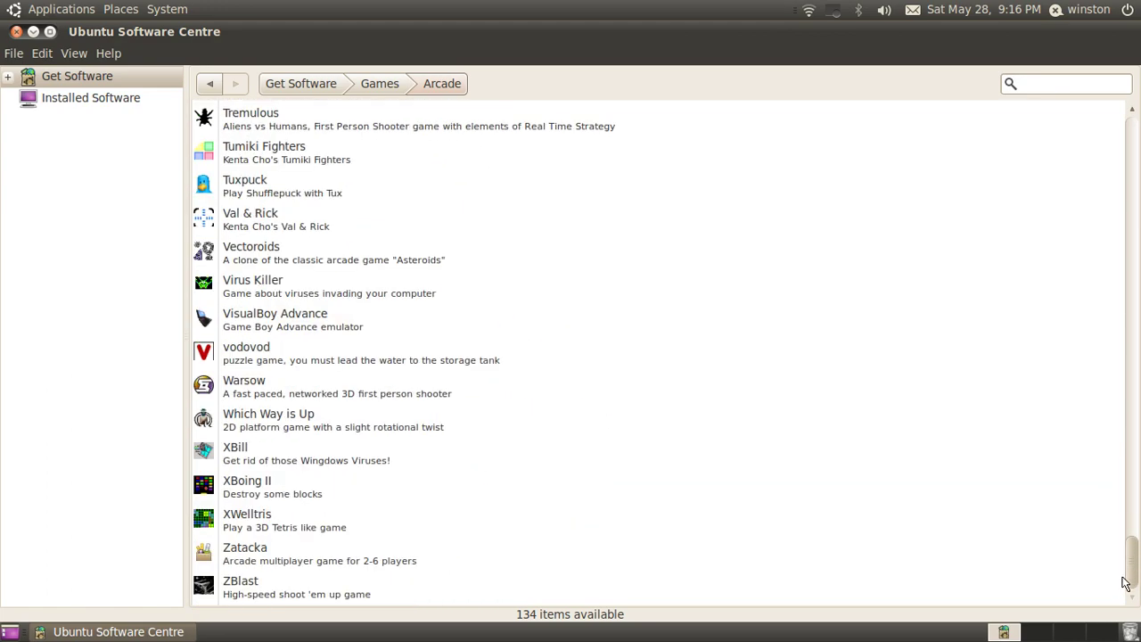
Review the VisualBoy Advance description and screenshot, and close the Ubuntu Software Centre.
{"action": "left_click", "coordinate": [266, 316]}
{"action": "left_click", "coordinate": [260, 325]}
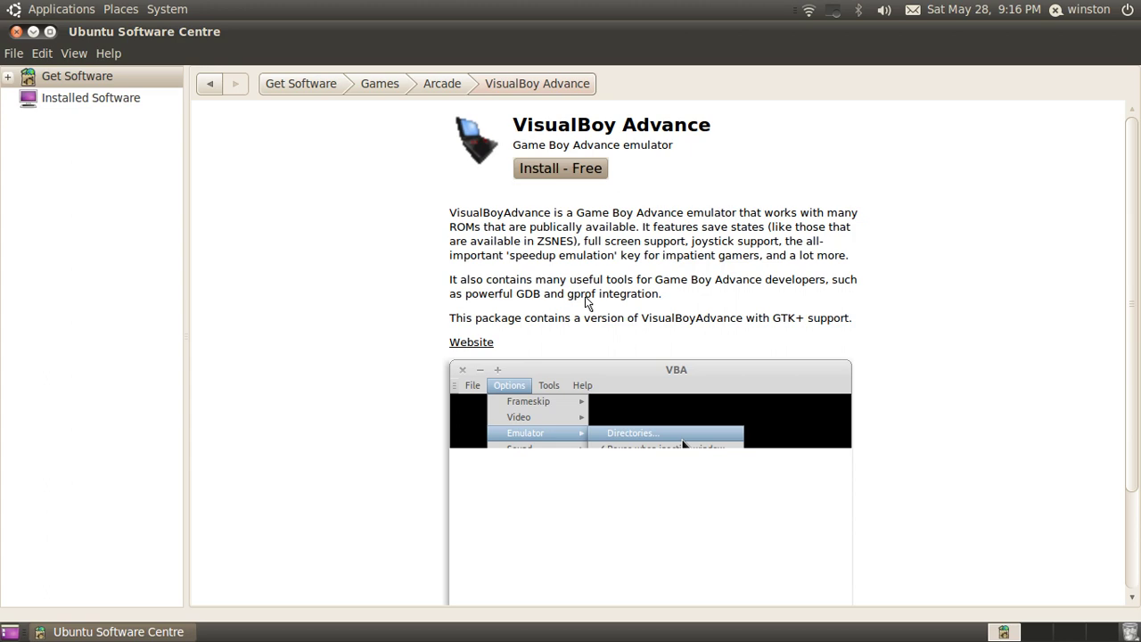
{"action": "scroll", "coordinate": [585, 296], "scroll_direction": "down", "scroll_amount": 3}
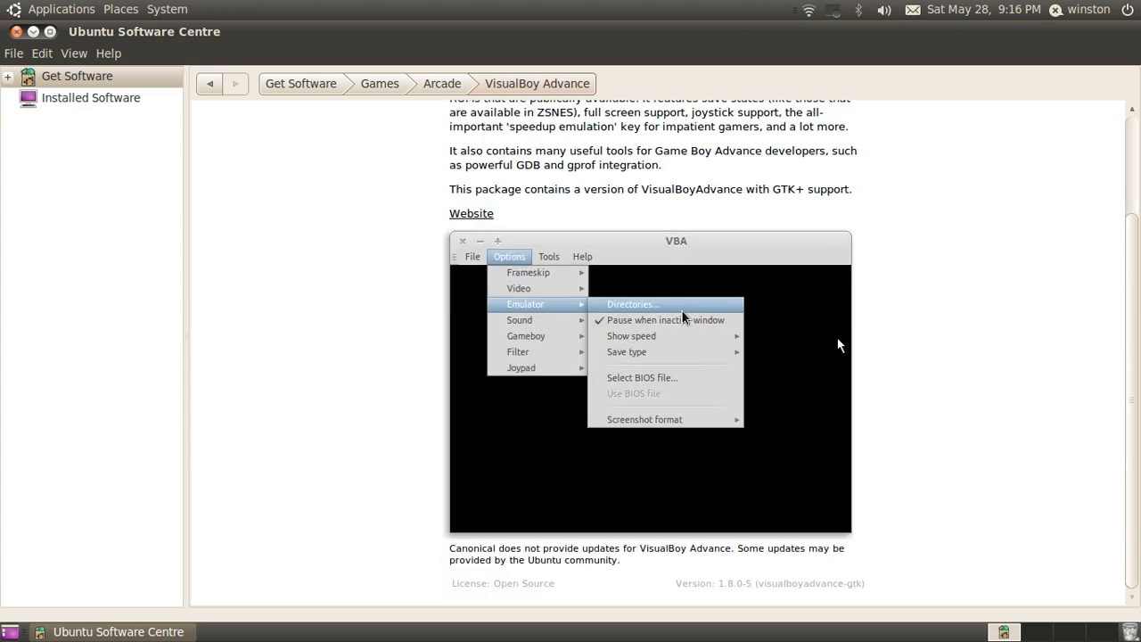
{"action": "scroll", "coordinate": [801, 327], "scroll_direction": "up", "scroll_amount": 3}
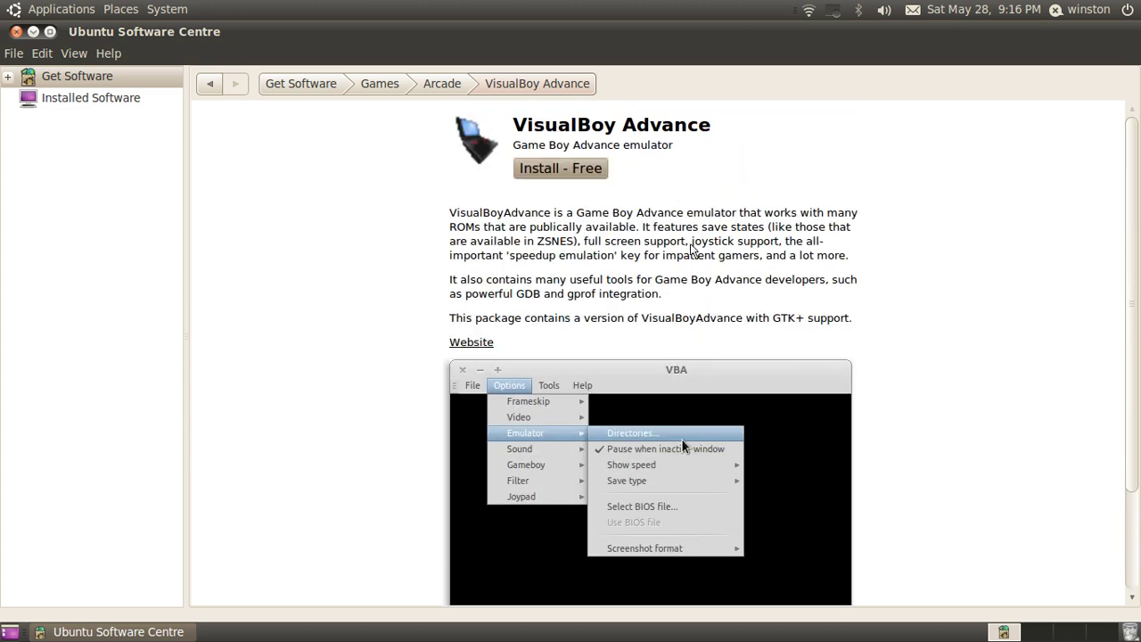
{"action": "left_click", "coordinate": [16, 31]}
{"action": "left_click_drag", "start_coordinate": [382, 163], "coordinate": [808, 509]}
{"action": "left_click", "coordinate": [61, 9]}
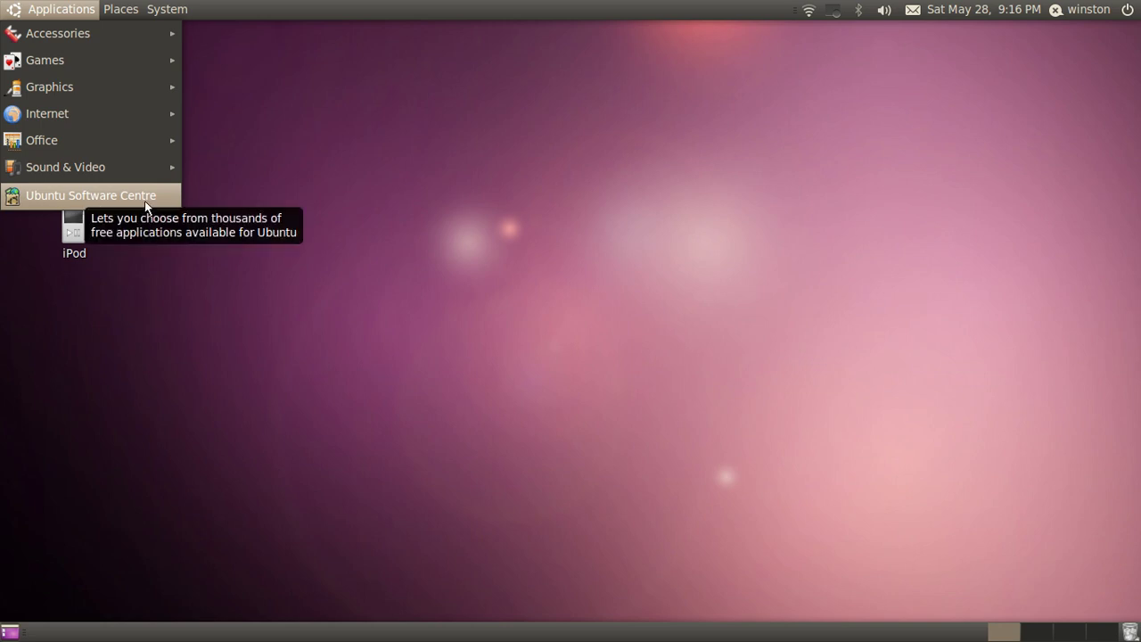
{"action": "left_click", "coordinate": [419, 216]}
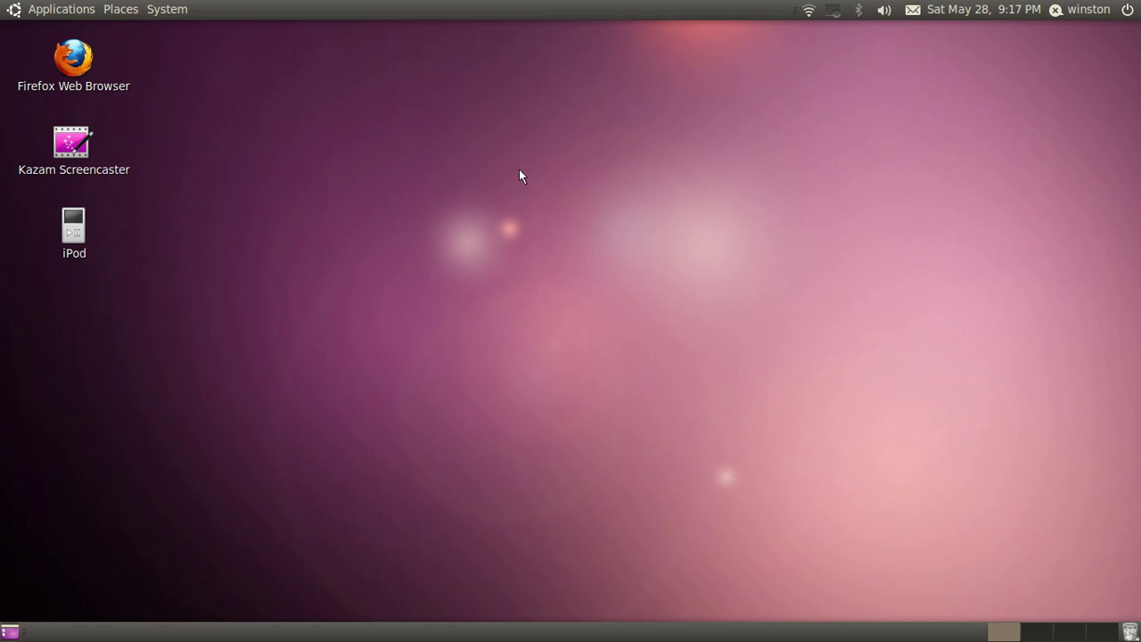
Open the desktop background settings and maximize the Appearance Preferences window.
{"action": "right_click", "coordinate": [543, 250]}
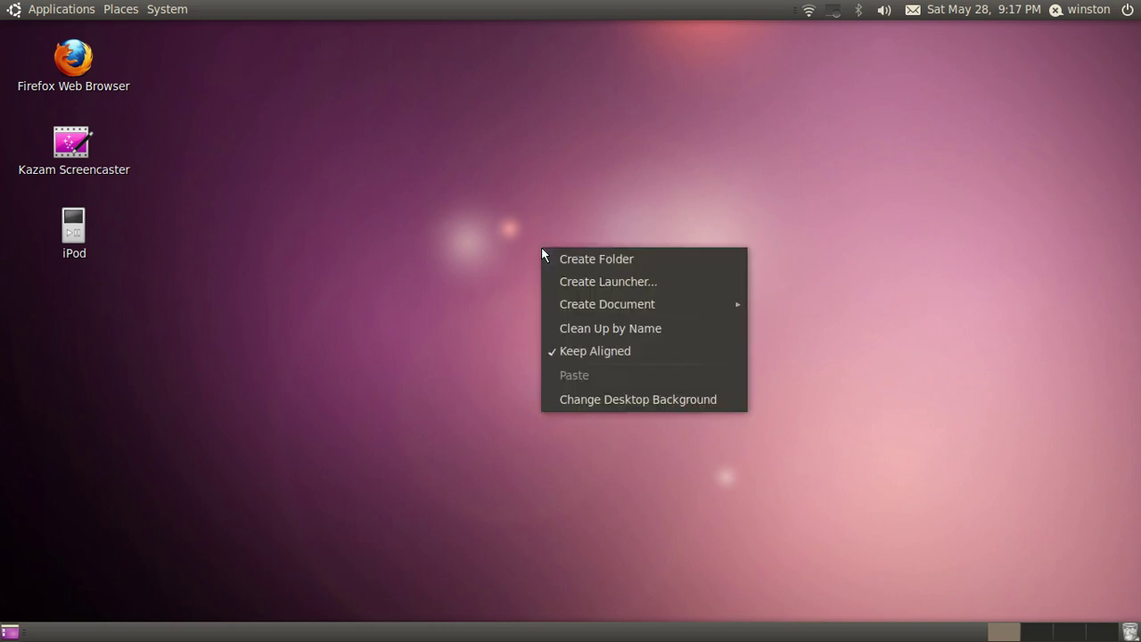
{"action": "left_click", "coordinate": [601, 399]}
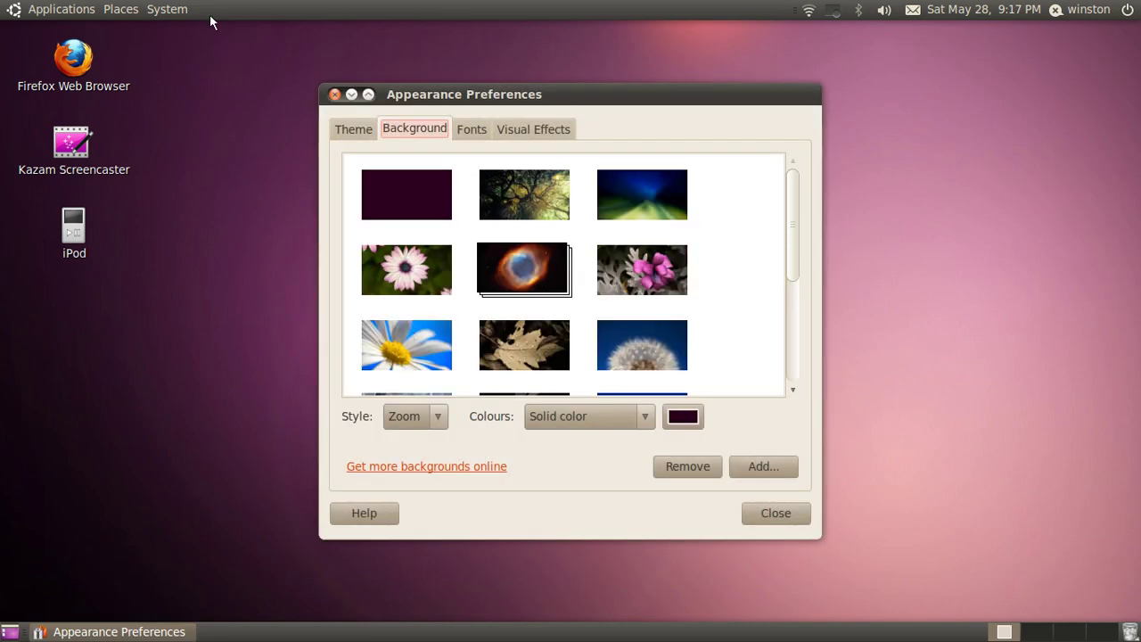
{"action": "left_click", "coordinate": [369, 95]}
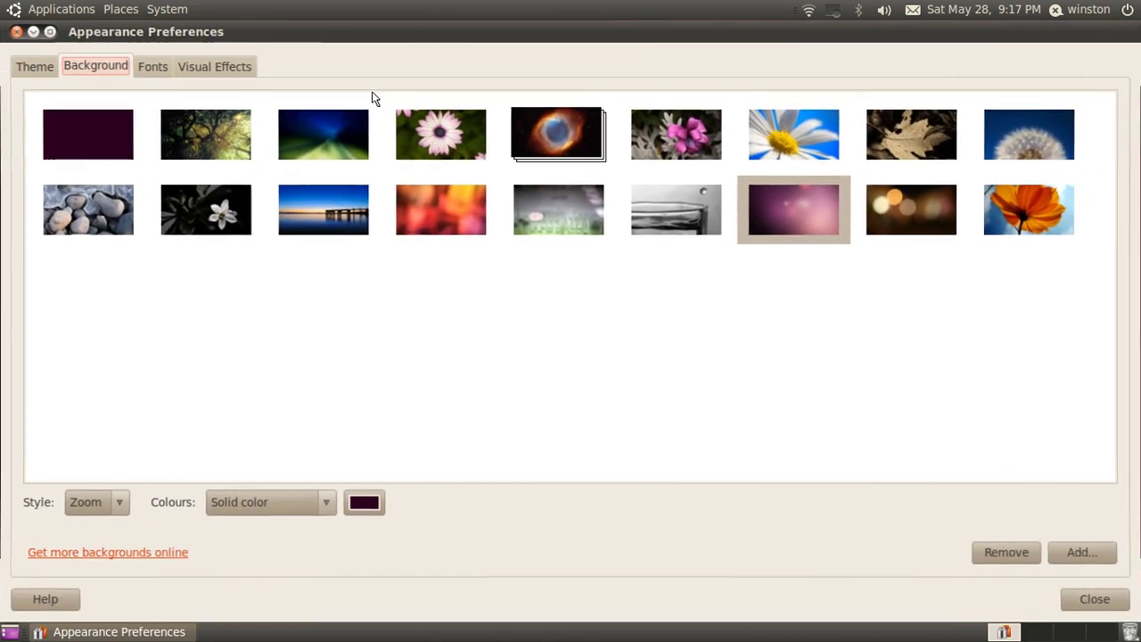
Open the CompizConfig Settings Manager from the system preferences, look over its plugin categories, and close it.
{"action": "left_click", "coordinate": [174, 9]}
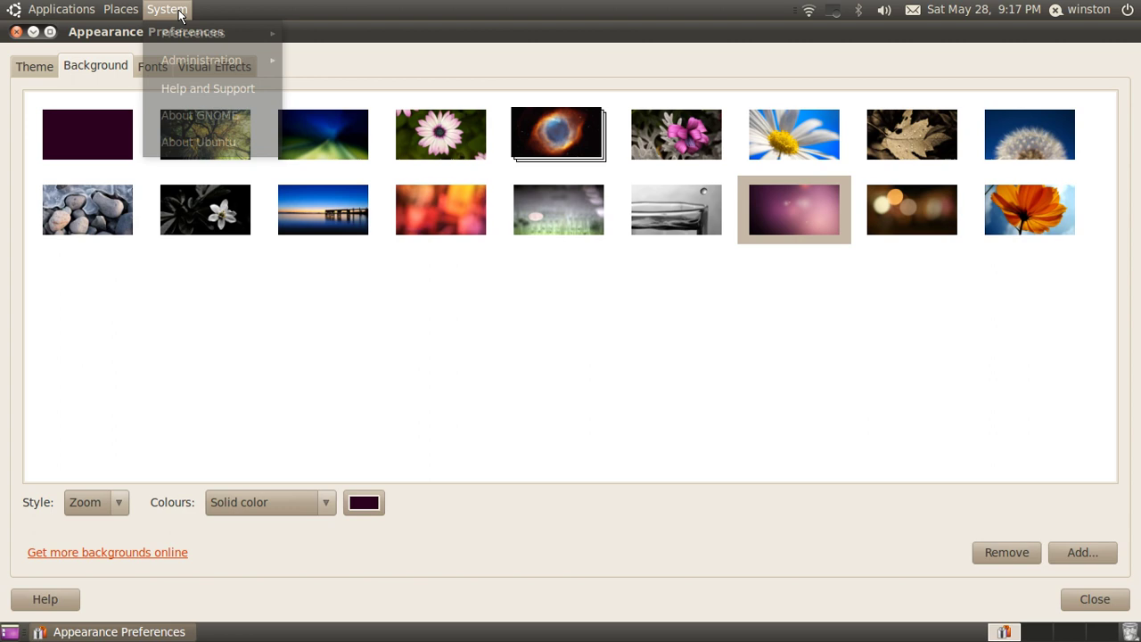
{"action": "mouse_move", "coordinate": [205, 30]}
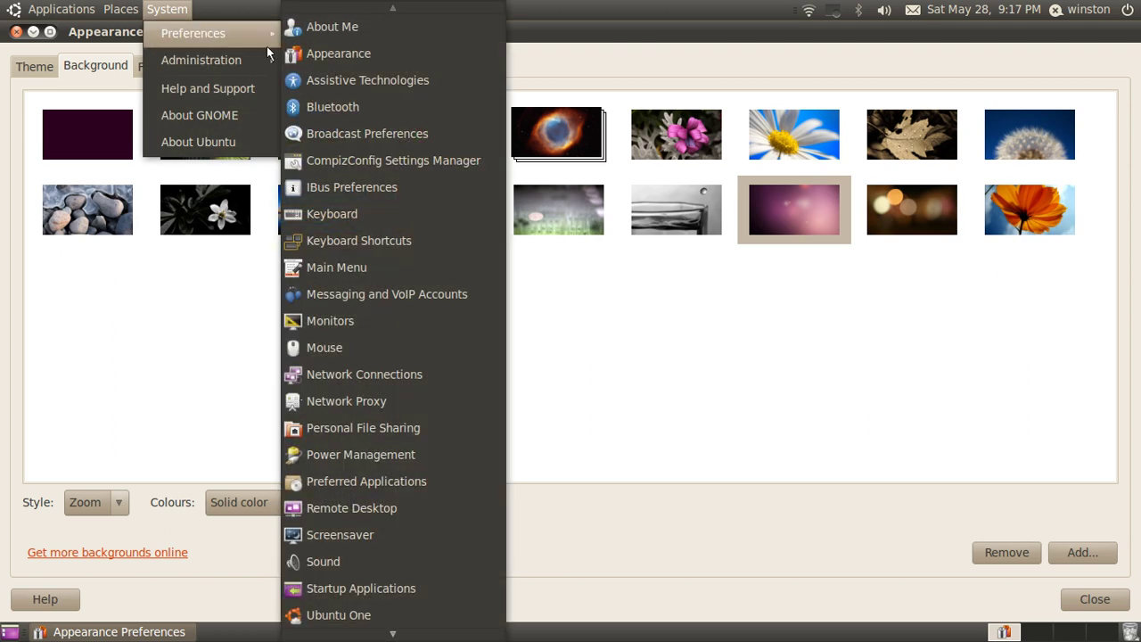
{"action": "left_click", "coordinate": [423, 161]}
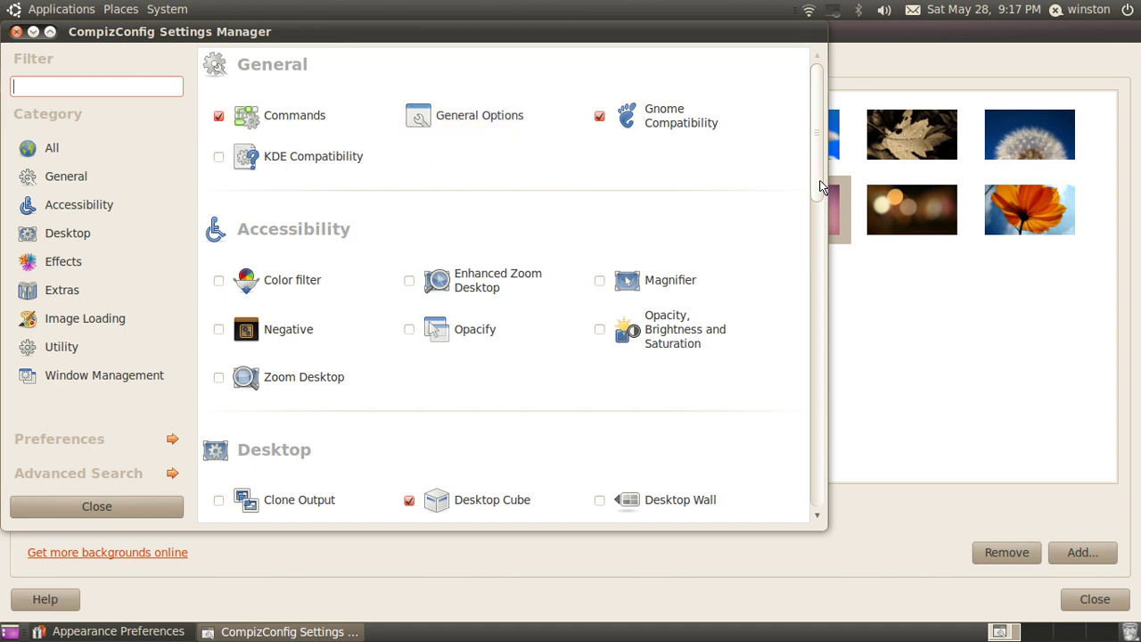
{"action": "left_click_drag", "start_coordinate": [821, 183], "coordinate": [808, 142]}
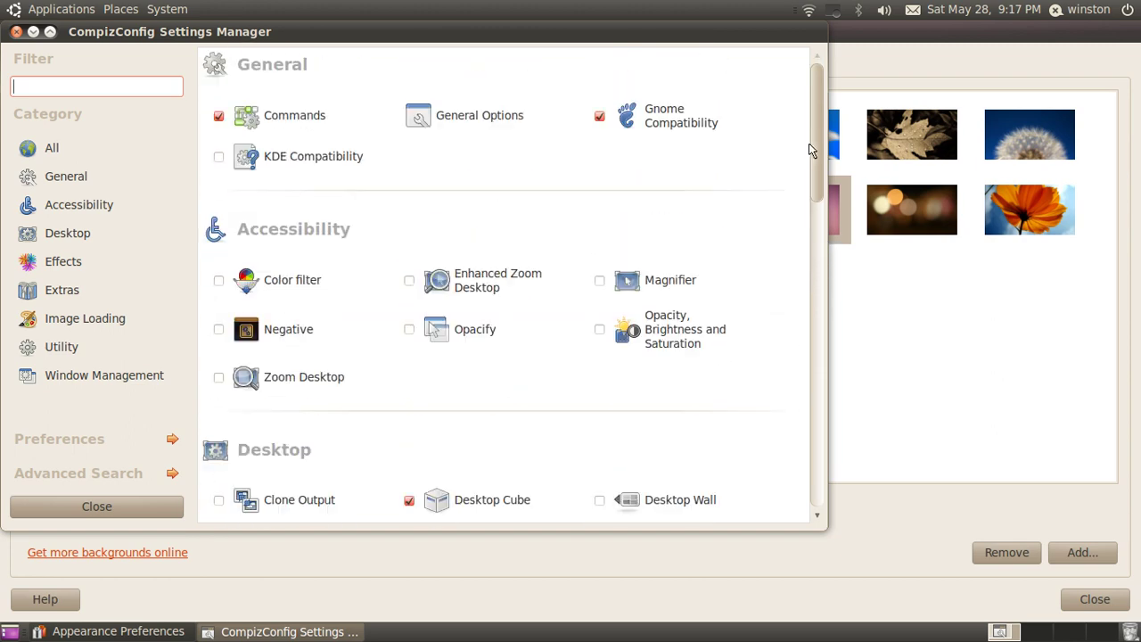
{"action": "left_click", "coordinate": [16, 32]}
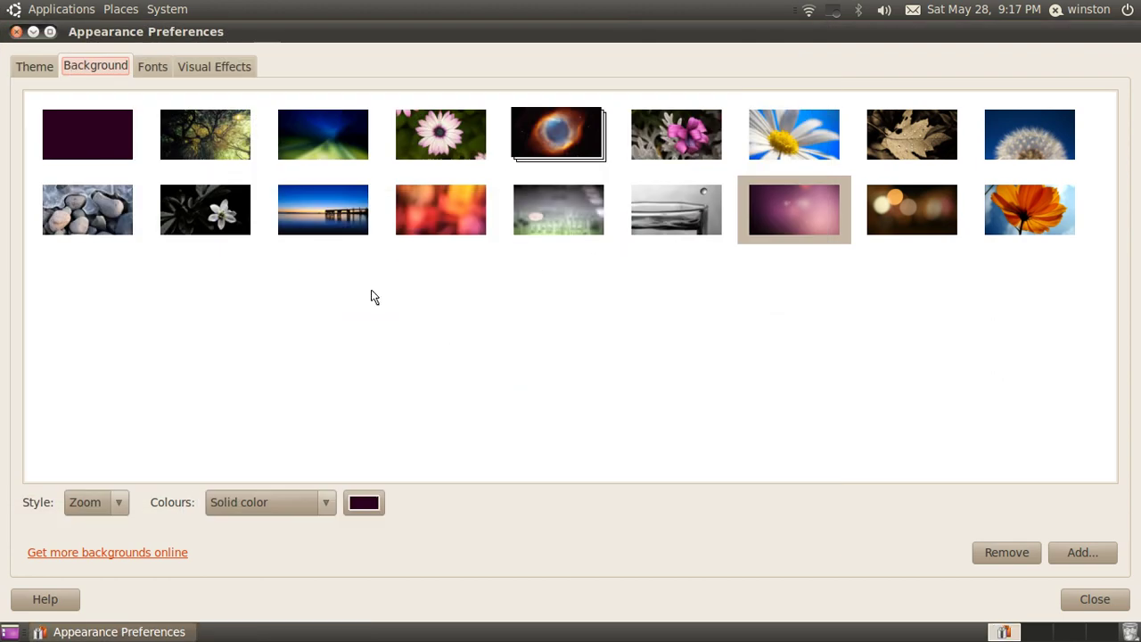
Apply the New Wave theme to the desktop.
{"action": "left_click", "coordinate": [43, 67]}
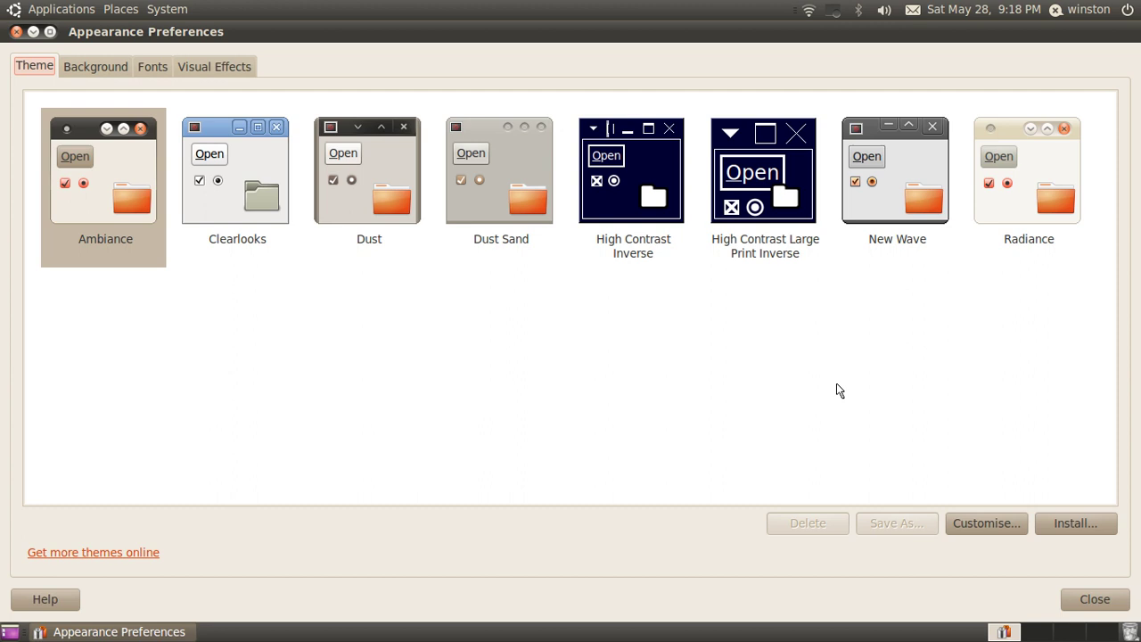
{"action": "left_click", "coordinate": [888, 182]}
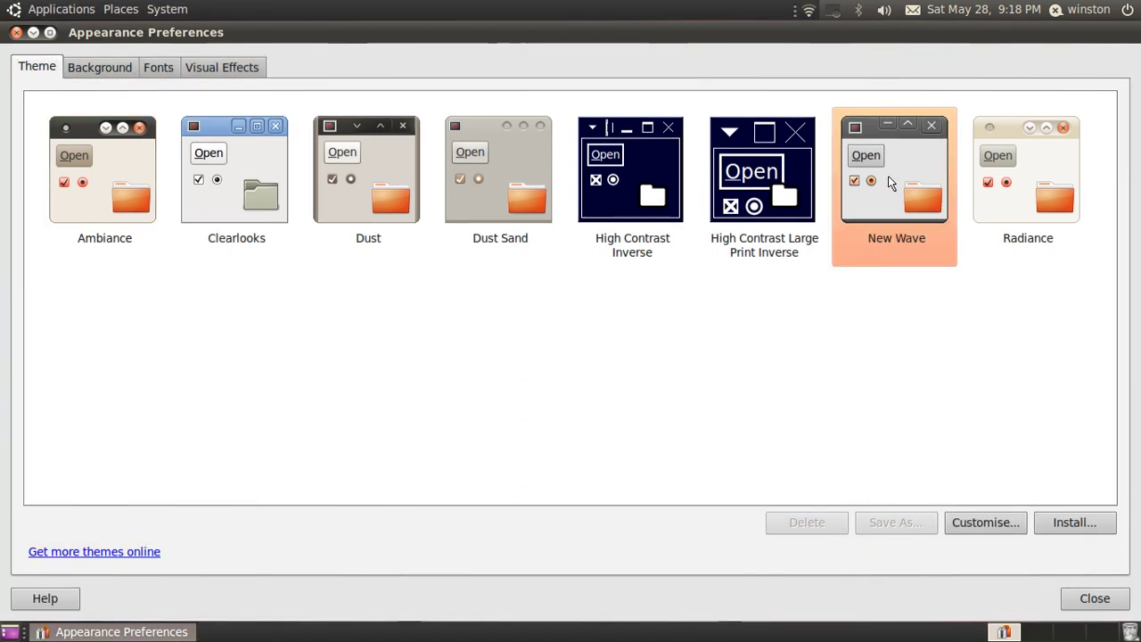
Apply the Ambiance theme to the desktop and close the Appearance Preferences window.
{"action": "left_click", "coordinate": [108, 158]}
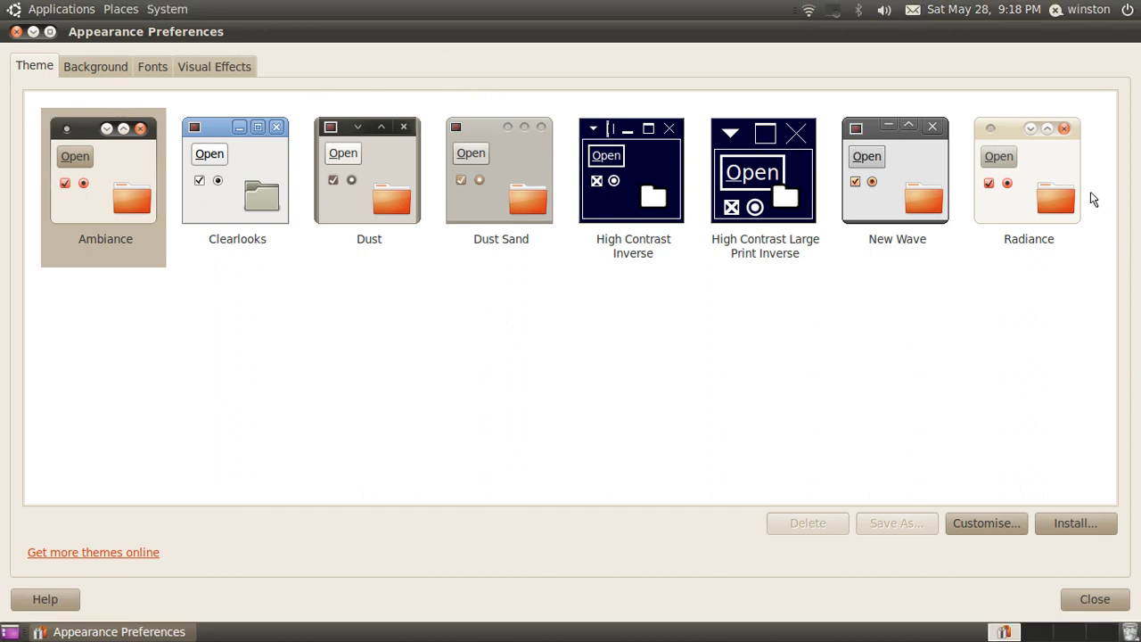
{"action": "left_click", "coordinate": [16, 32]}
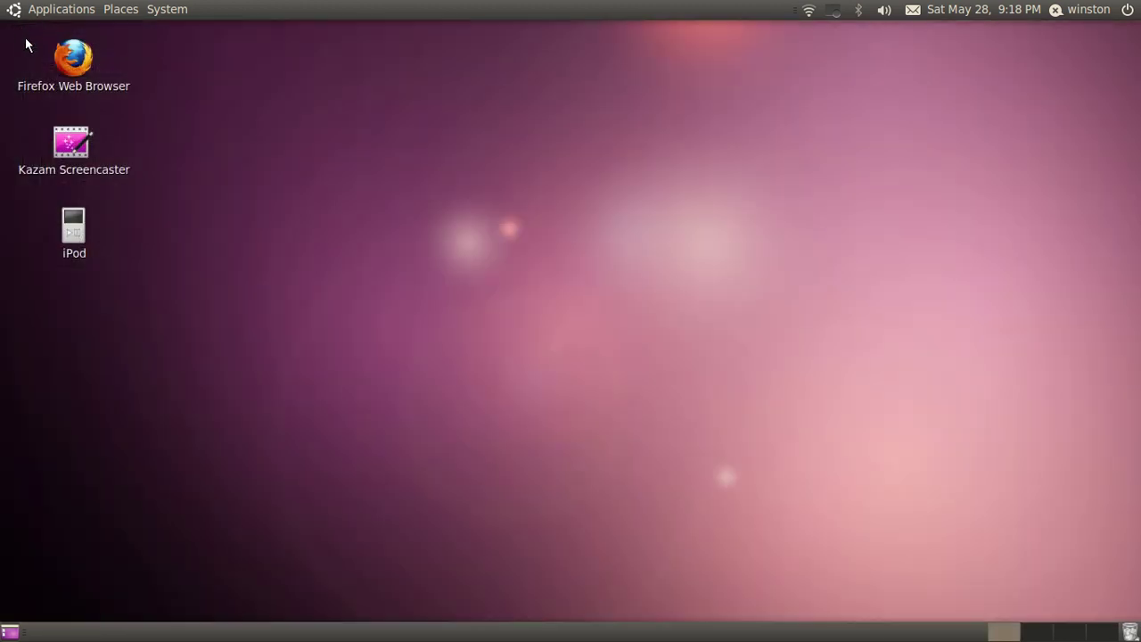
Reopen the desktop background settings and look over the available wallpapers.
{"action": "right_click", "coordinate": [454, 277]}
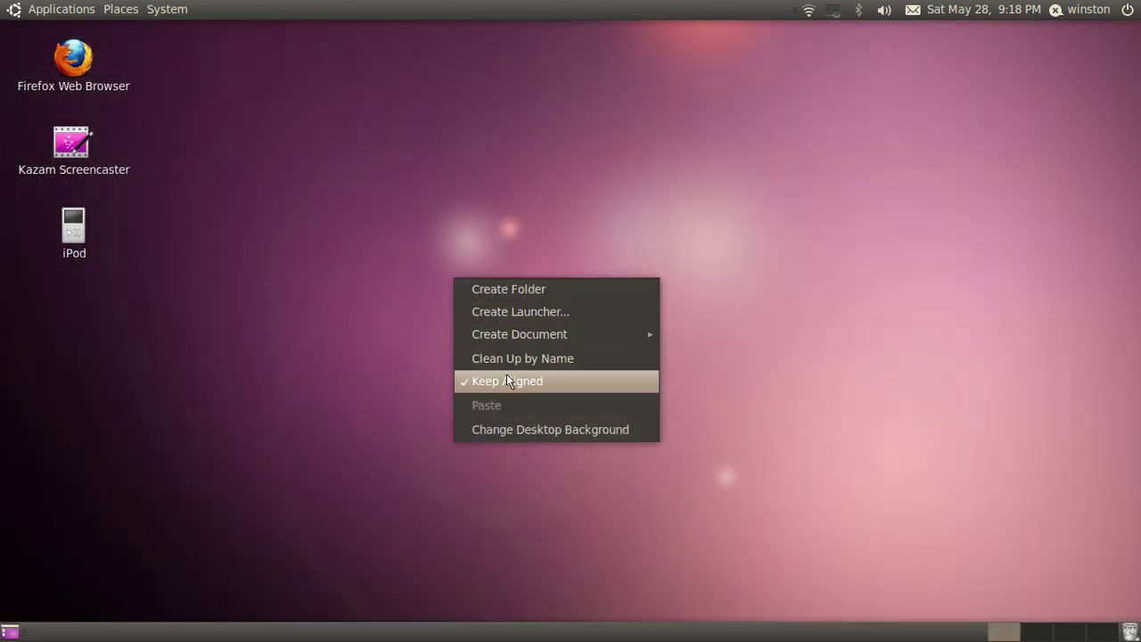
{"action": "left_click", "coordinate": [526, 429]}
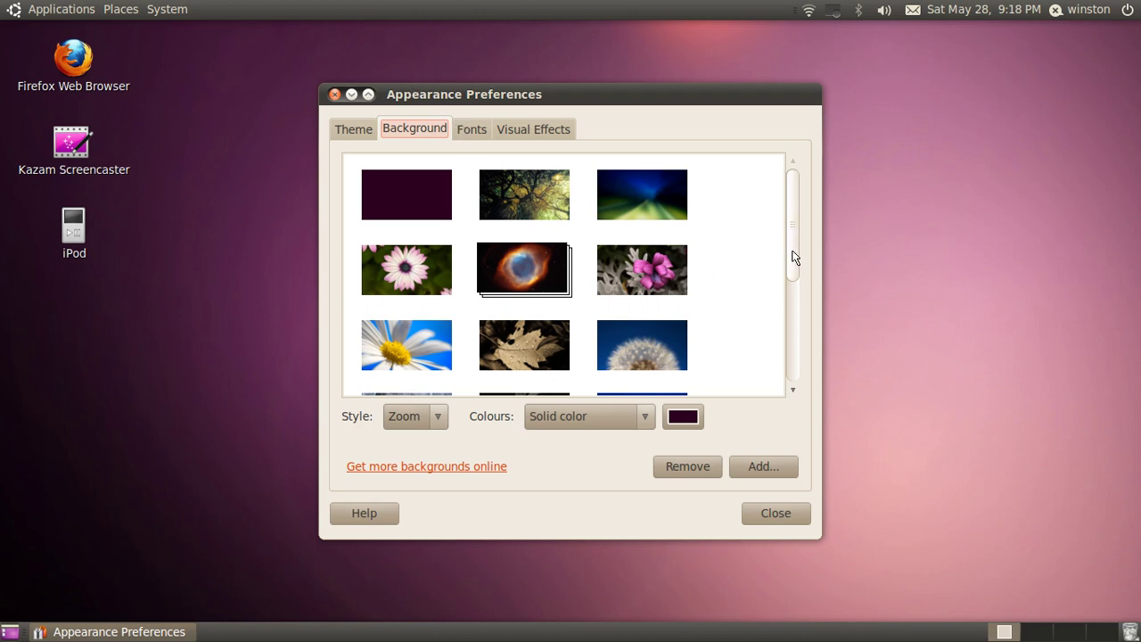
{"action": "left_click_drag", "start_coordinate": [794, 255], "coordinate": [805, 184]}
{"action": "right_click", "coordinate": [904, 234]}
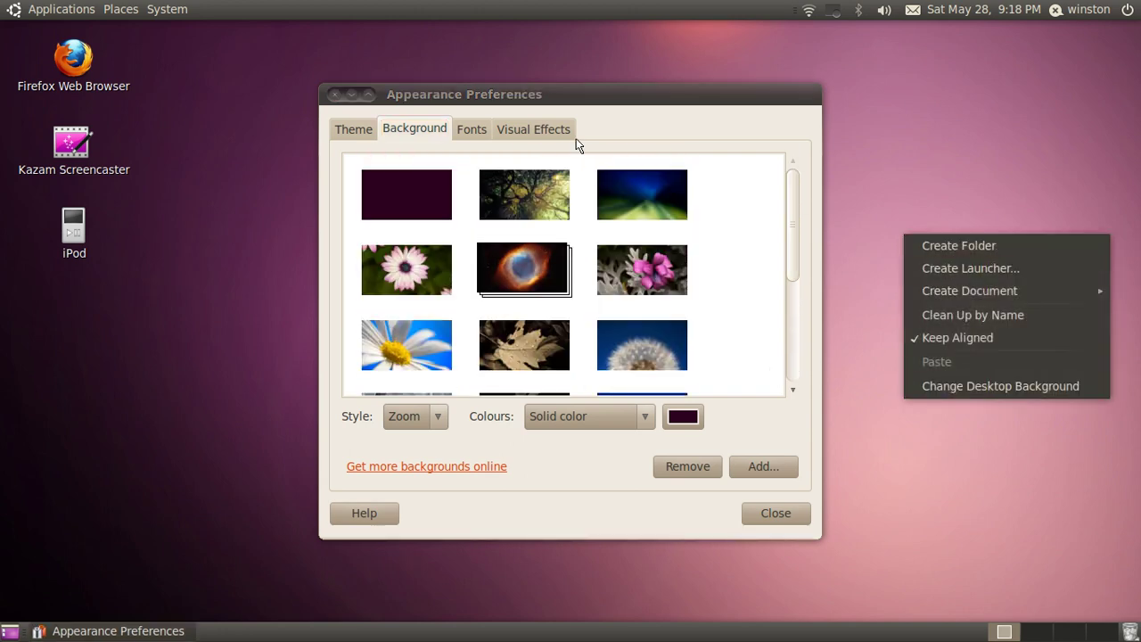
{"action": "left_click", "coordinate": [501, 111]}
Try the Monochrome, Best shapes and Best contrast font rendering options, and return to Subpixel smoothing (LCDs).
{"action": "left_click", "coordinate": [472, 131]}
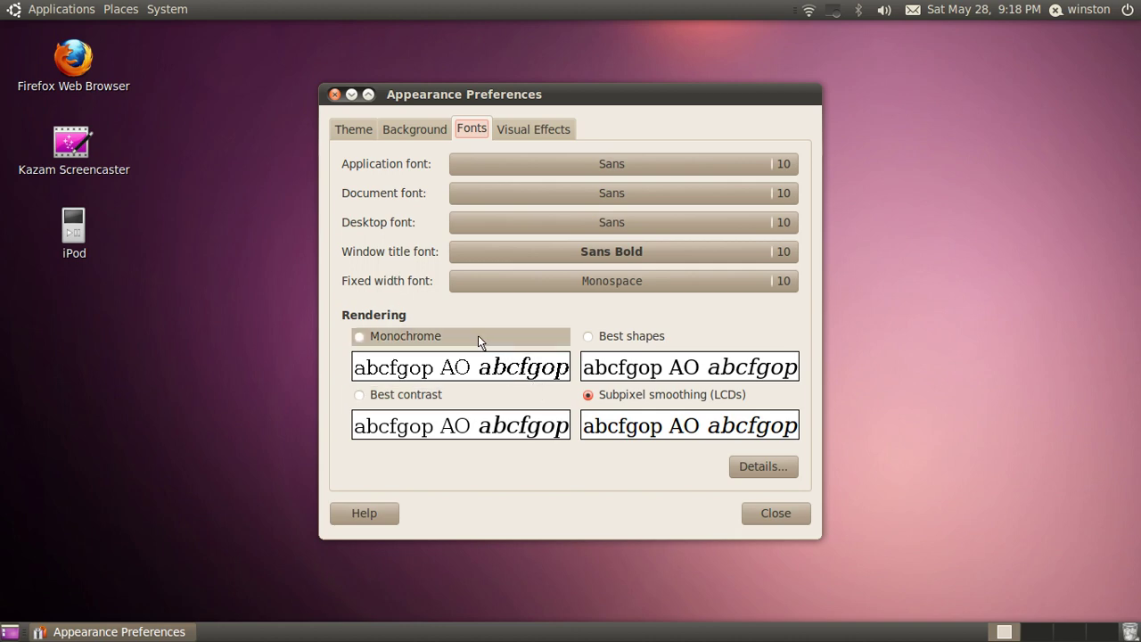
{"action": "left_click", "coordinate": [362, 338]}
{"action": "left_click", "coordinate": [661, 342]}
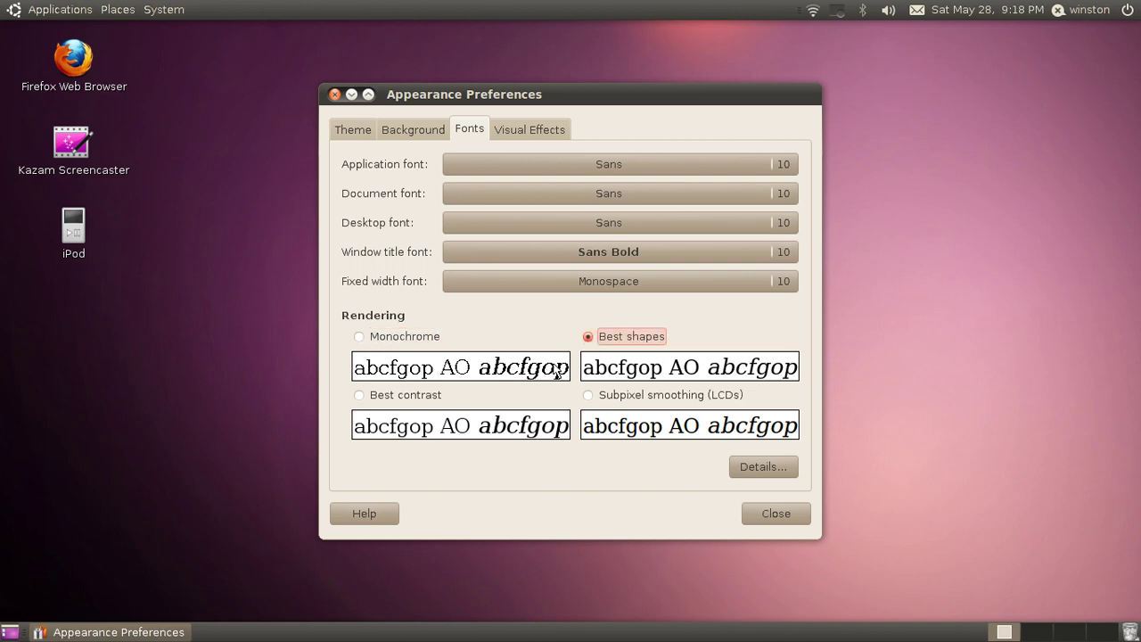
{"action": "left_click", "coordinate": [411, 396]}
{"action": "left_click", "coordinate": [594, 403]}
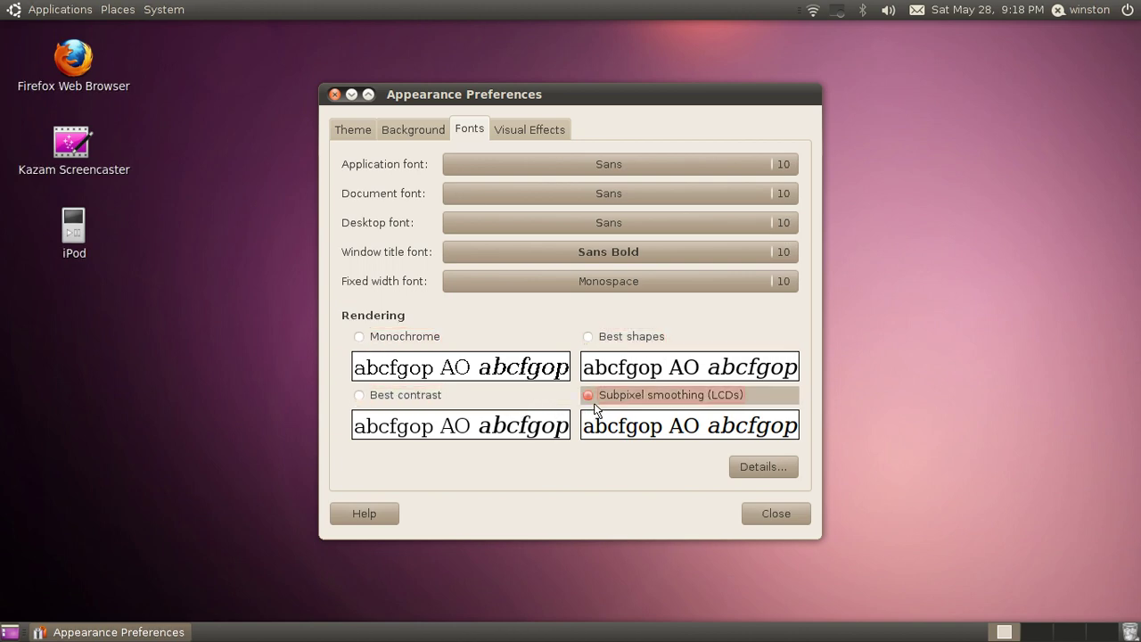
Look over the visual effects levels and close the Appearance Preferences window.
{"action": "left_click", "coordinate": [520, 132]}
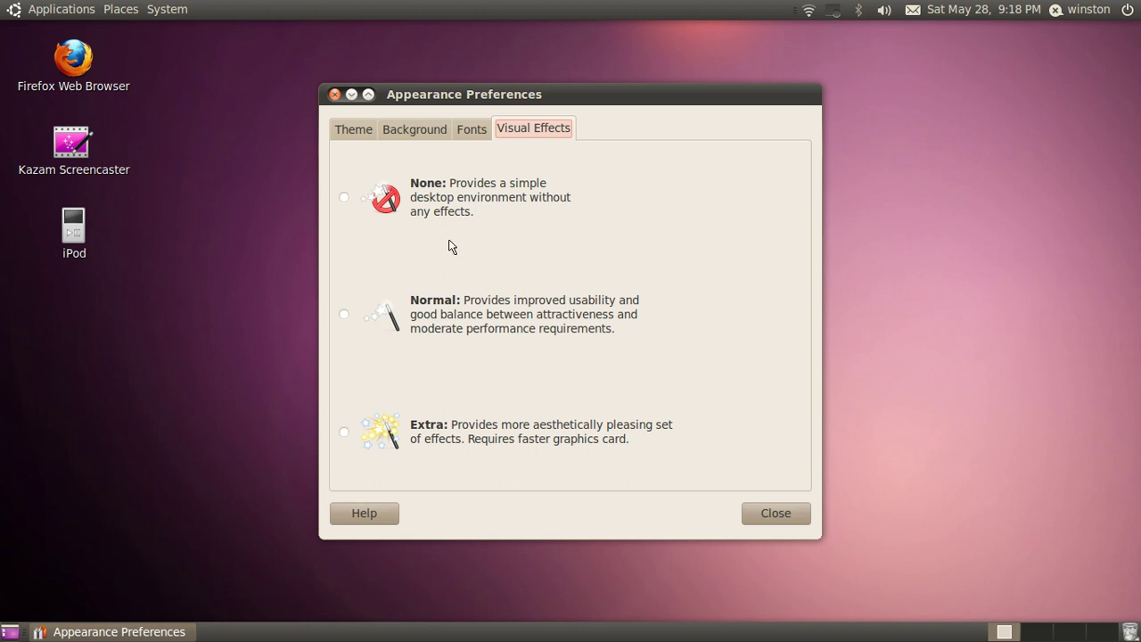
{"action": "left_click", "coordinate": [333, 96]}
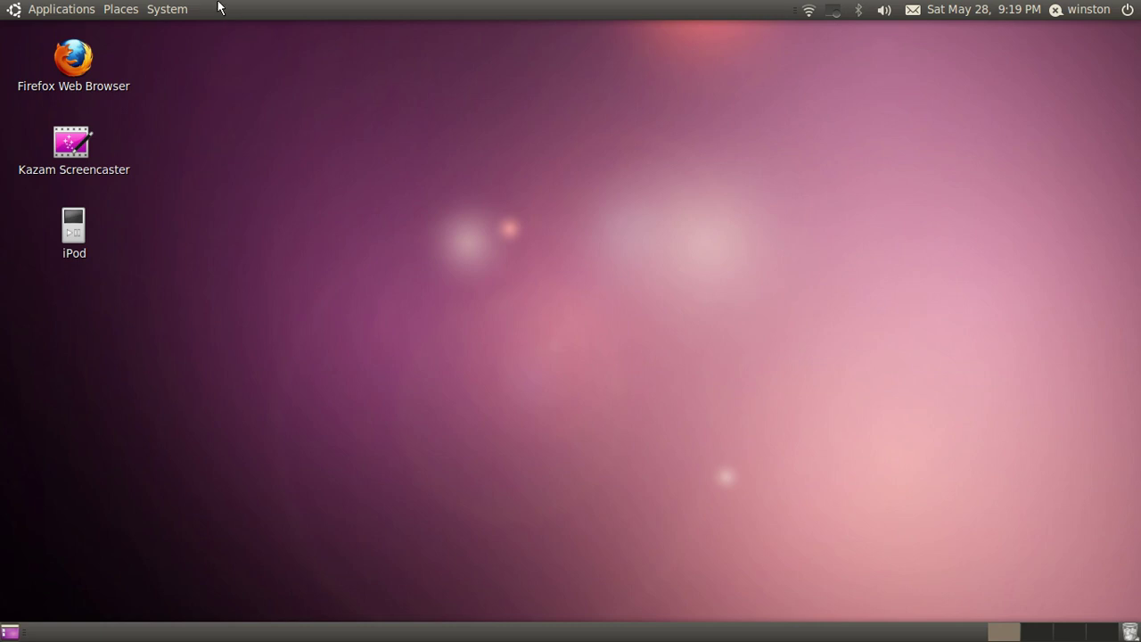
Open the System Monitor from the system administration tools, examine the CPU, memory and network history, and close it.
{"action": "left_click", "coordinate": [165, 9]}
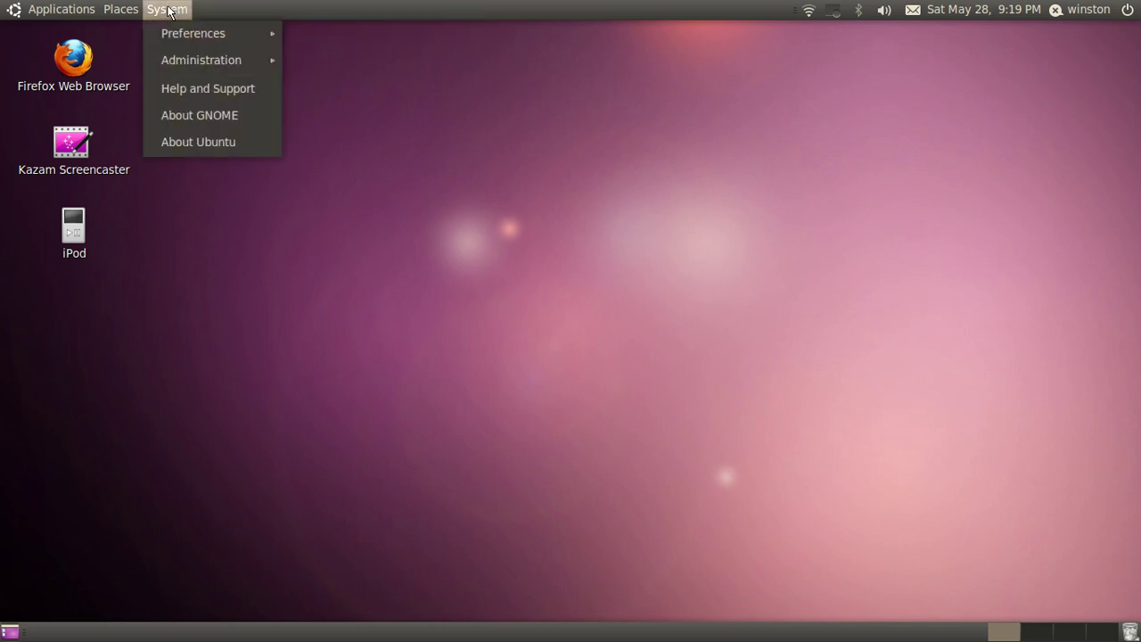
{"action": "mouse_move", "coordinate": [187, 32]}
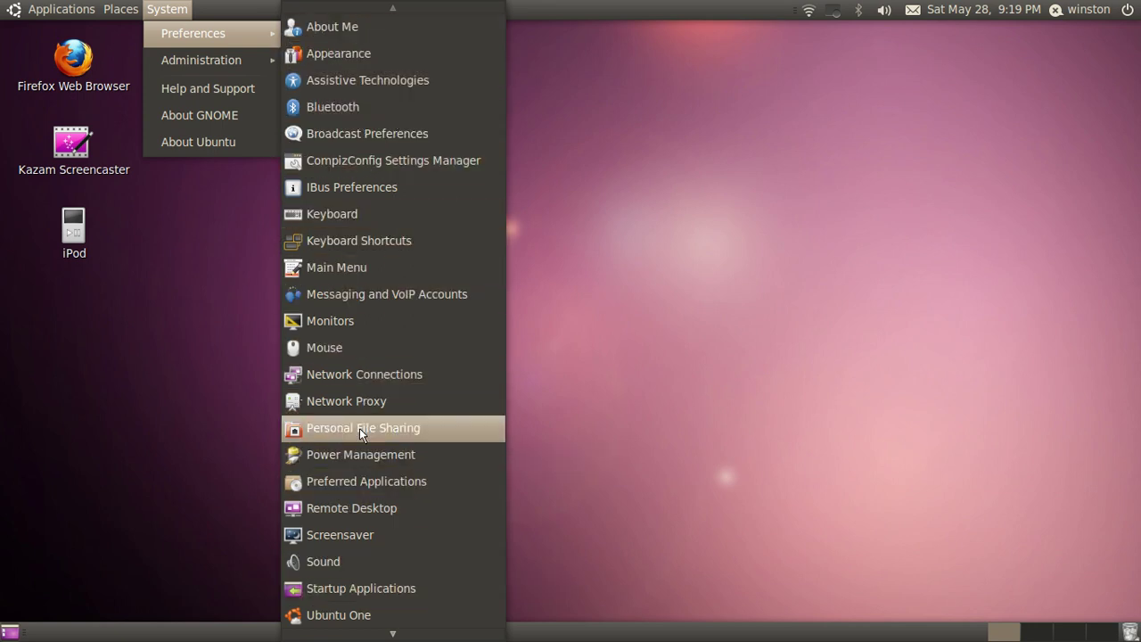
{"action": "mouse_move", "coordinate": [247, 70]}
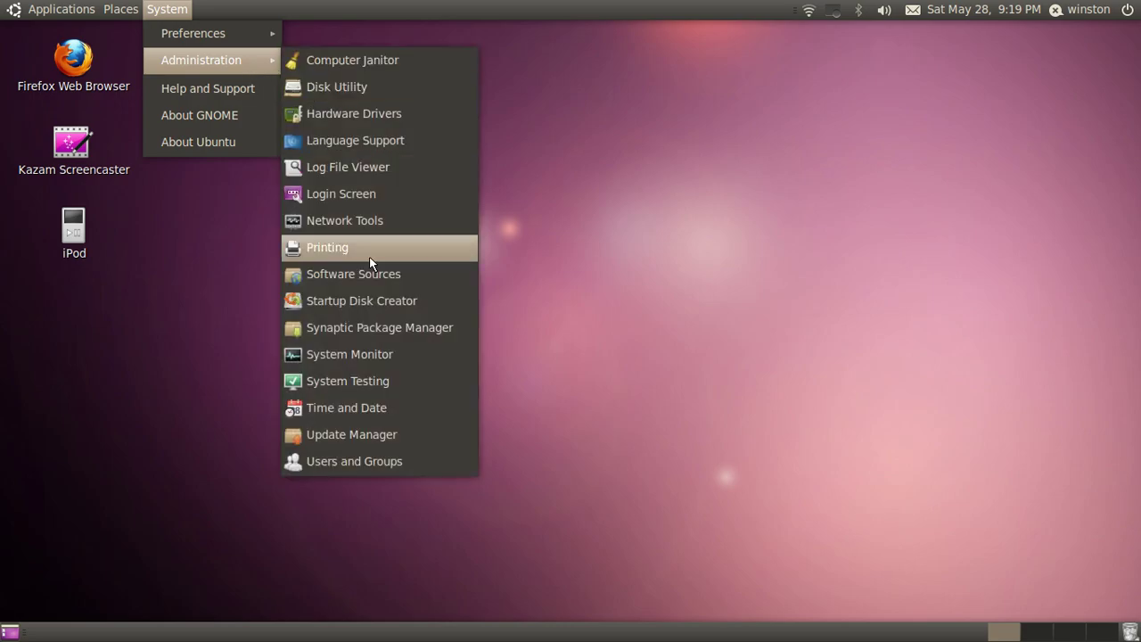
{"action": "left_click", "coordinate": [356, 358]}
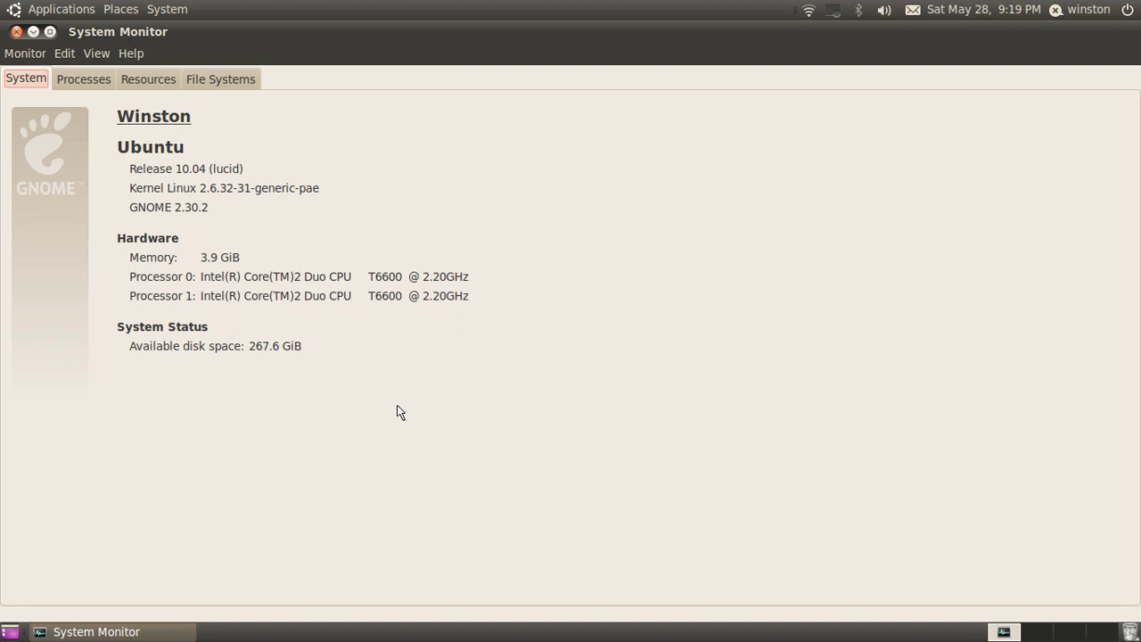
{"action": "left_click", "coordinate": [153, 80]}
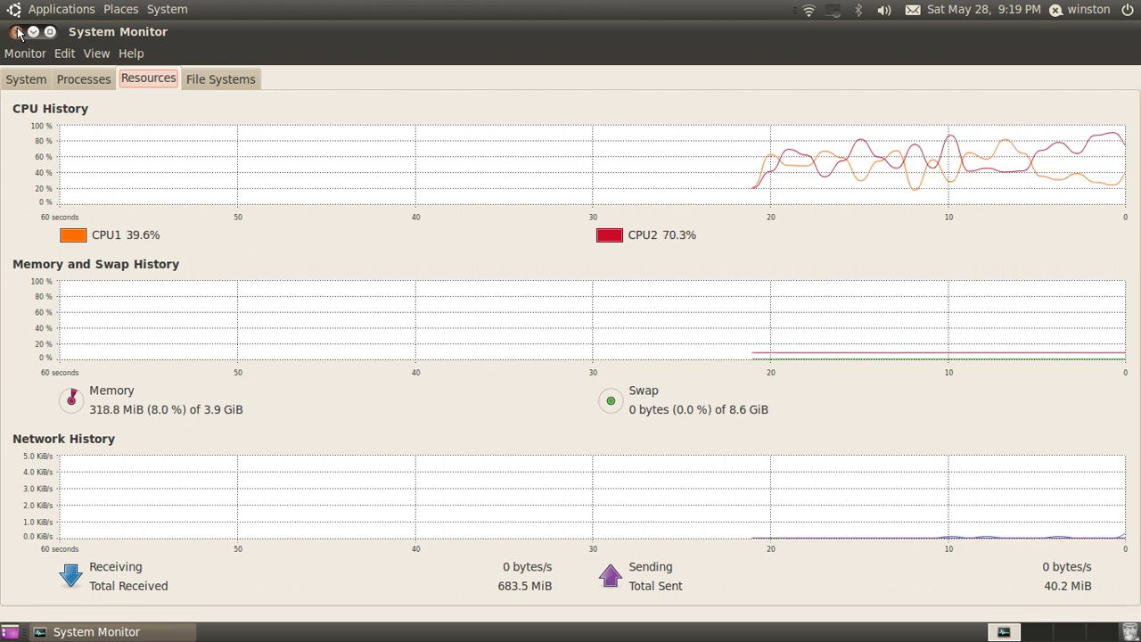
{"action": "left_click", "coordinate": [15, 32]}
{"action": "left_click_drag", "start_coordinate": [299, 39], "coordinate": [918, 517]}
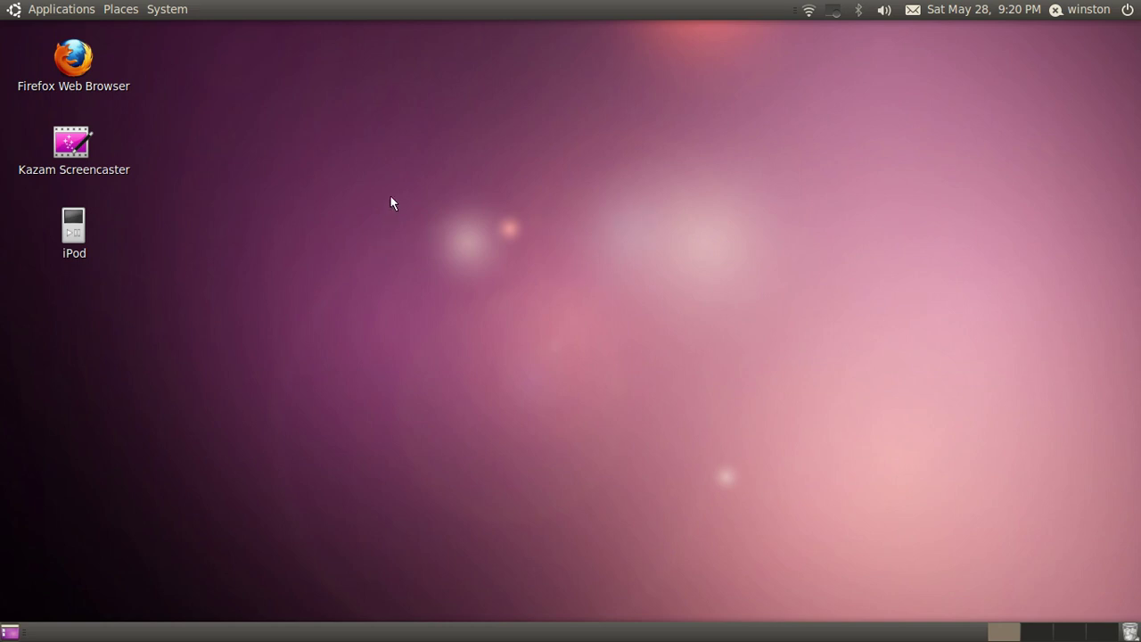
Open the screen recorder's options for finishing the recording.
{"action": "left_click", "coordinate": [832, 9]}
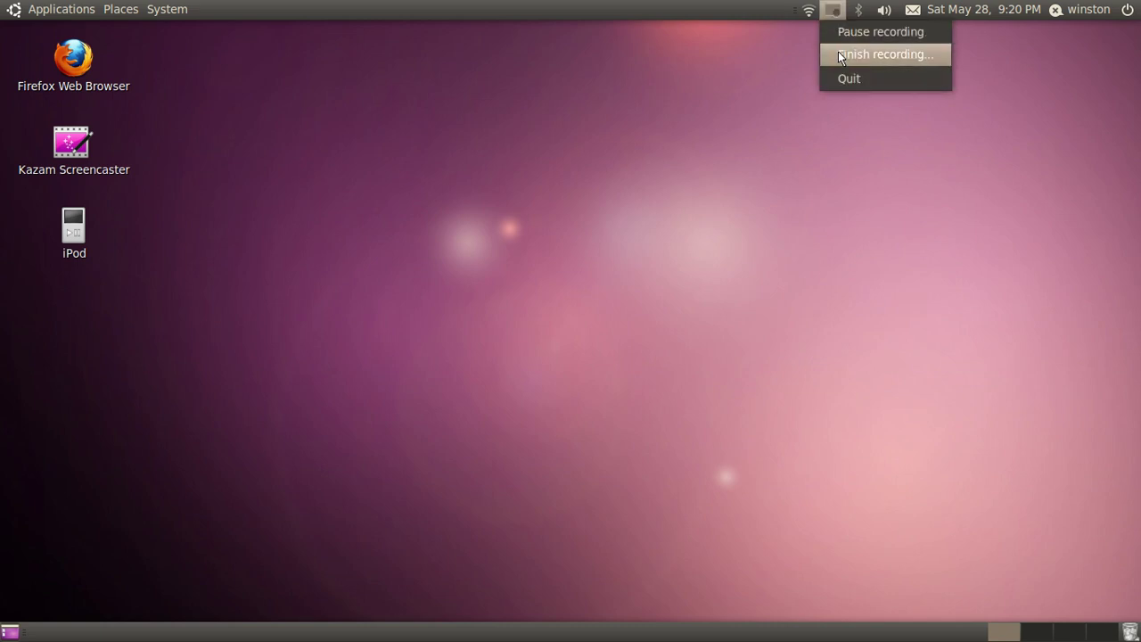